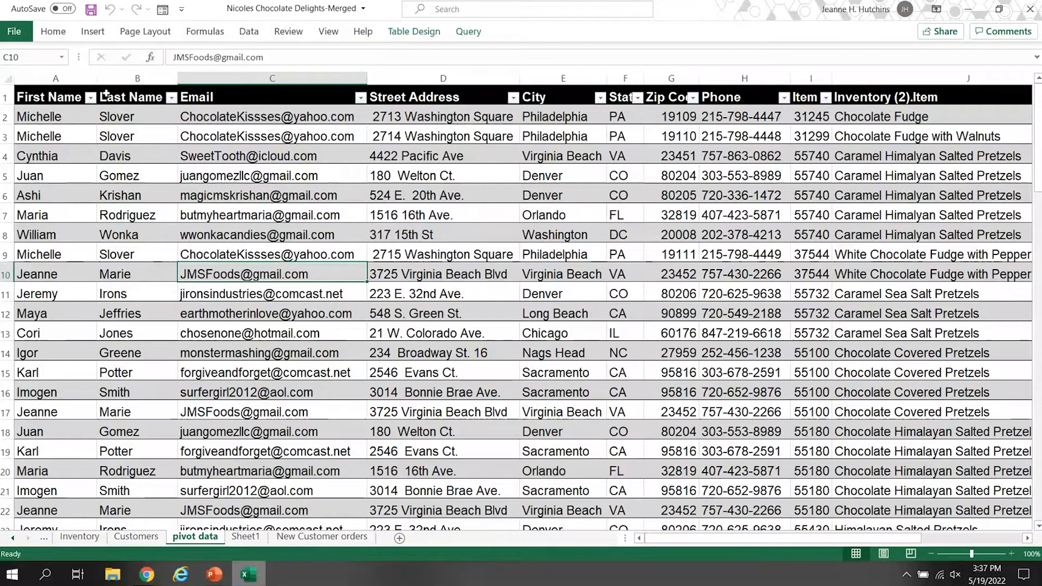
Review the columns and rows of the pivot data table and bring up the recommended PivotTables for it.
left_click_drag(857, 543, 944, 543)
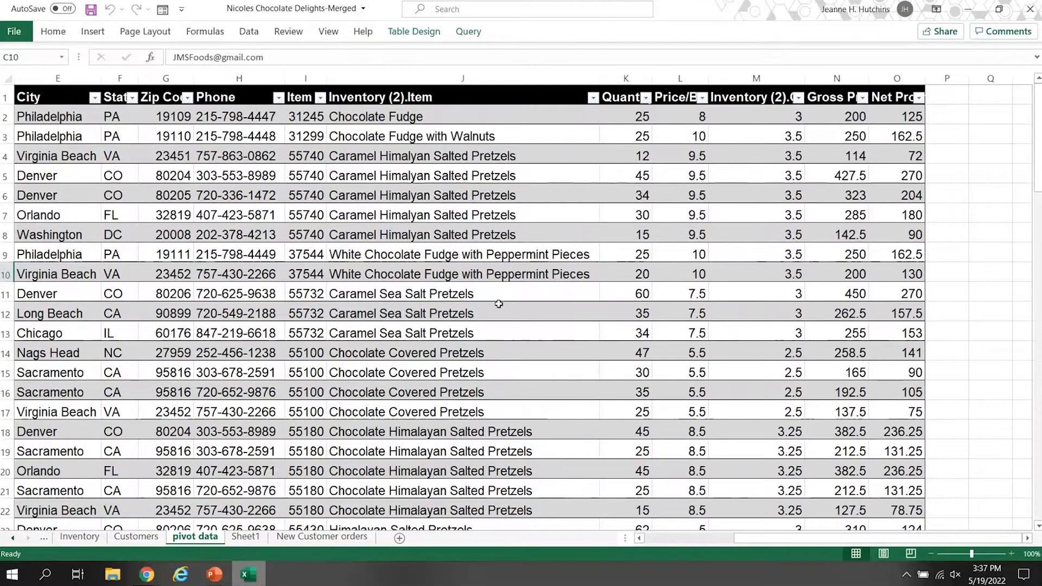
scroll(499, 303, "down", 2)
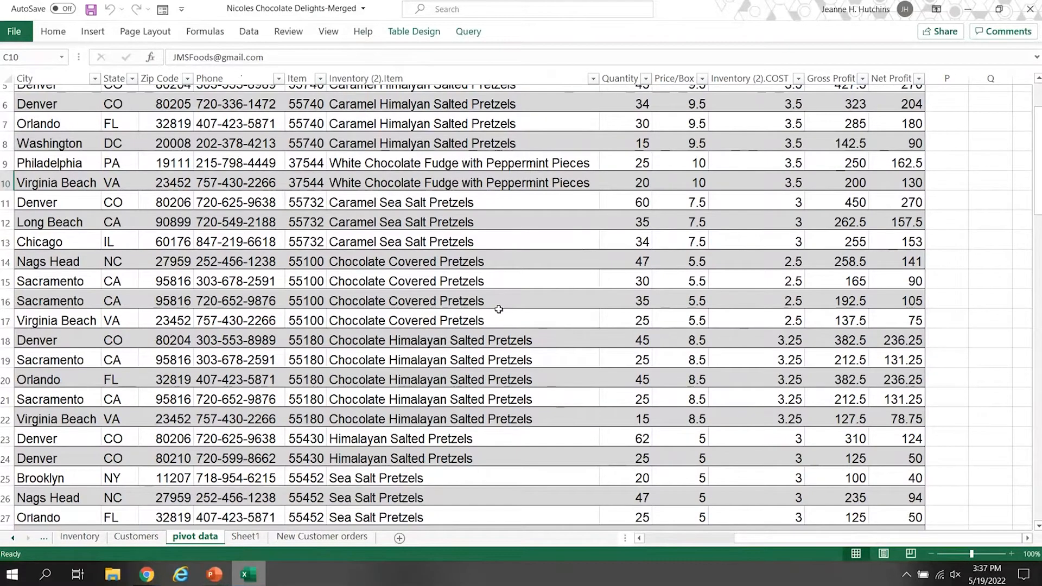
scroll(499, 309, "down", 2)
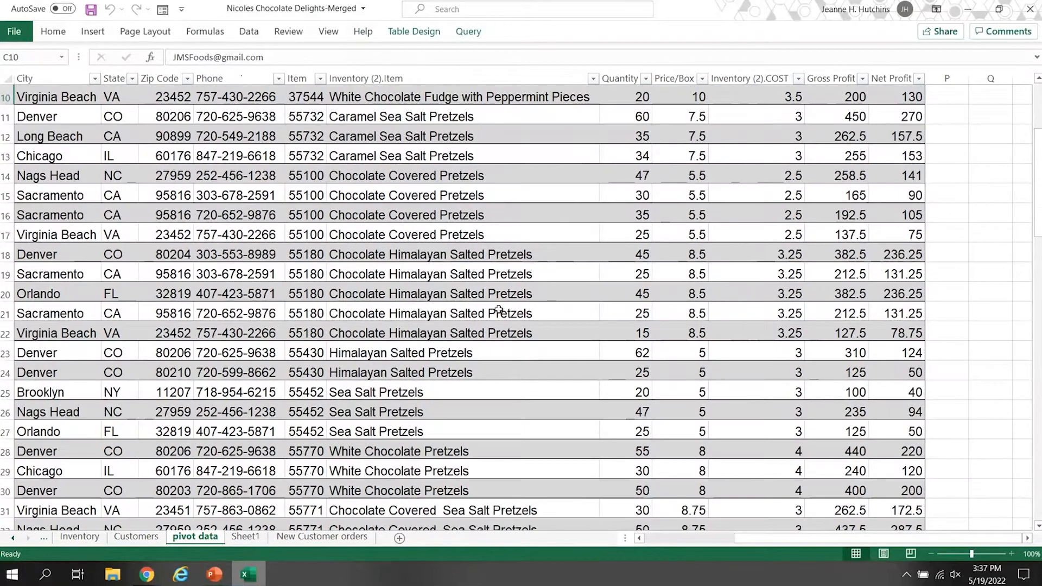
scroll(499, 310, "up", 3)
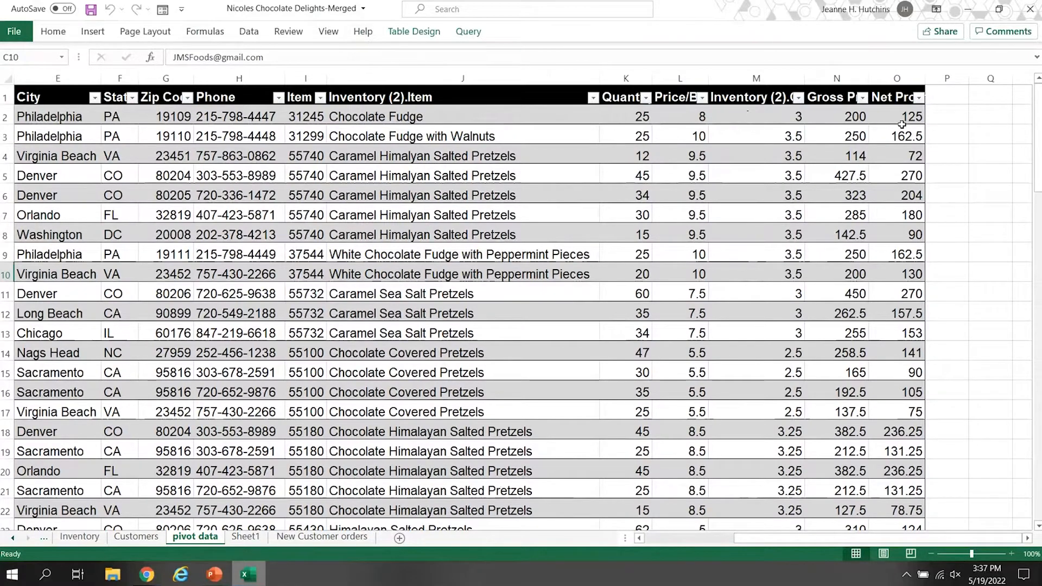
left_click(116, 136)
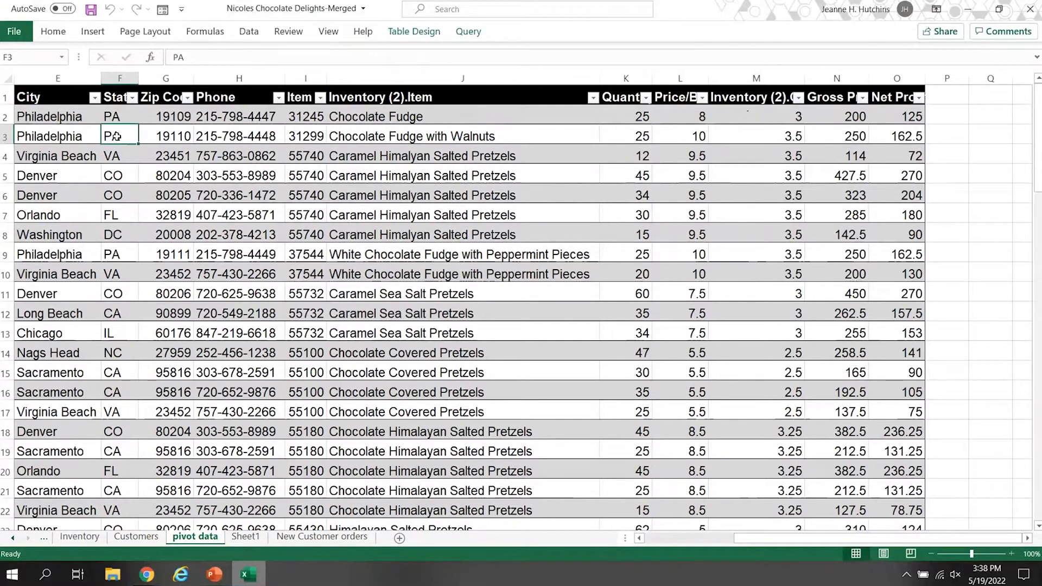
left_click(93, 32)
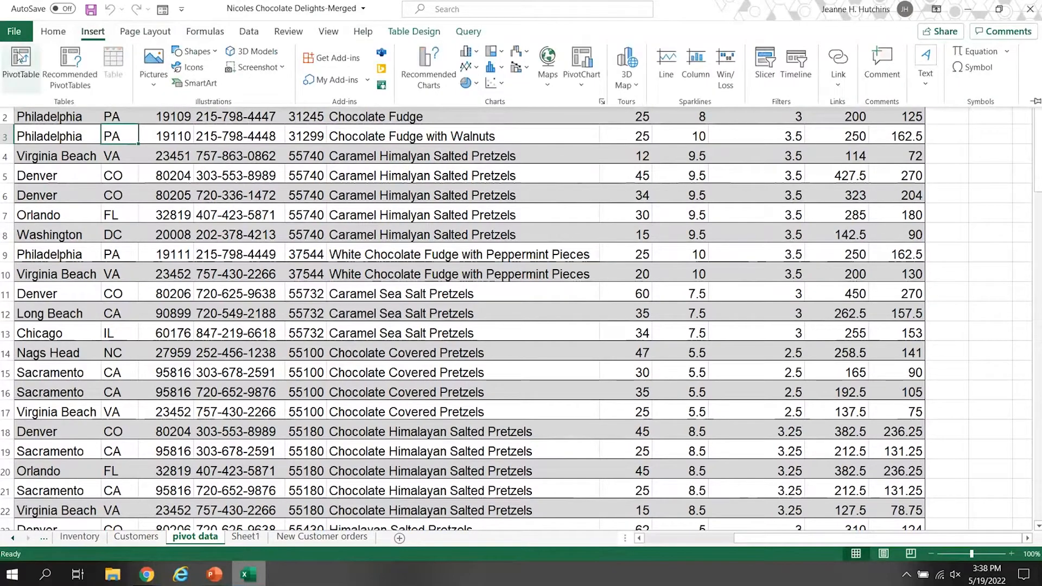
left_click(73, 76)
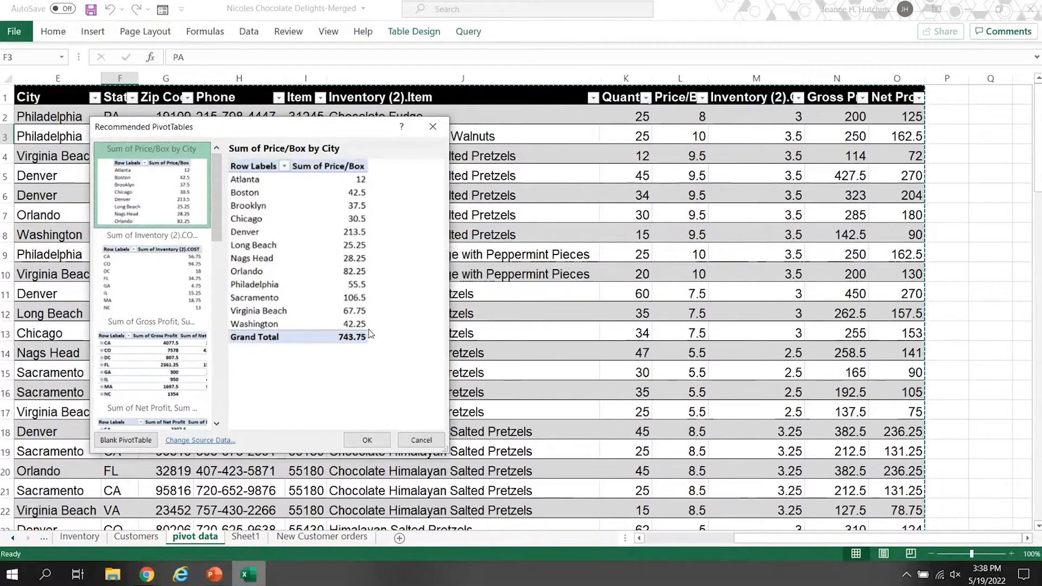
Preview the recommended summaries by state, profit and email, and create a blank PivotTable on a new sheet instead.
left_click(167, 287)
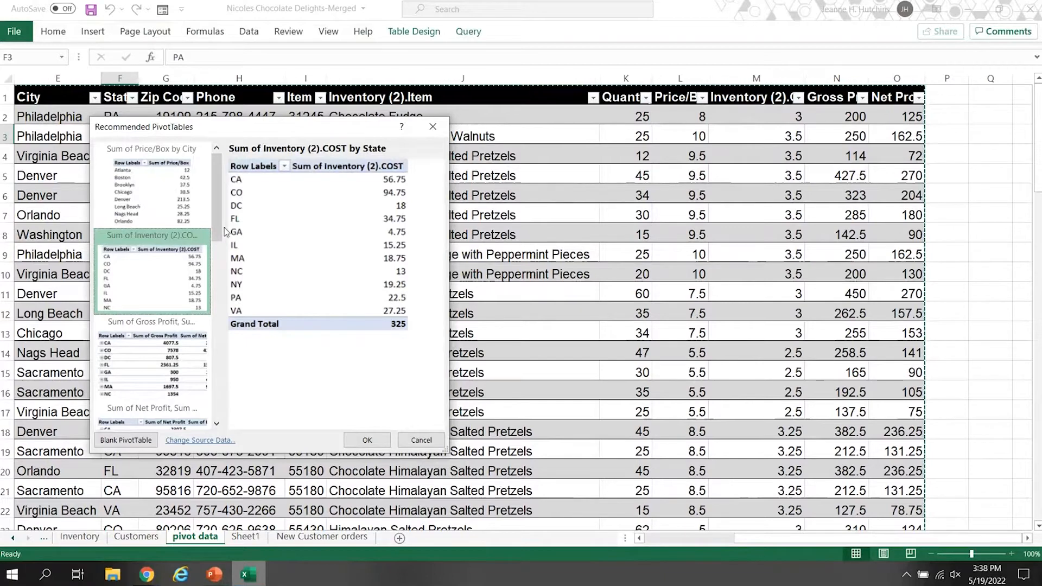
scroll(163, 243, "down", 5)
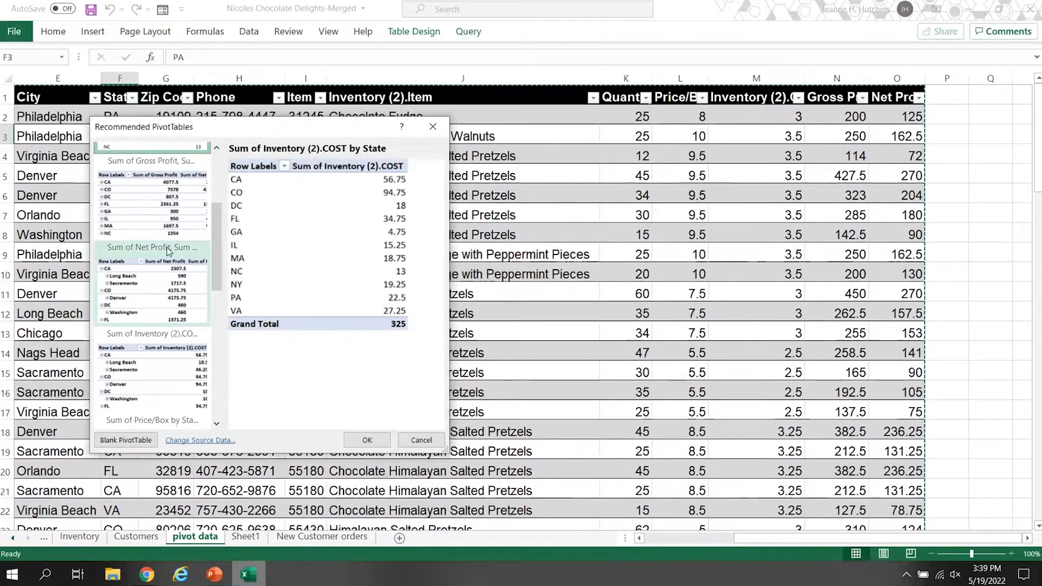
left_click(151, 227)
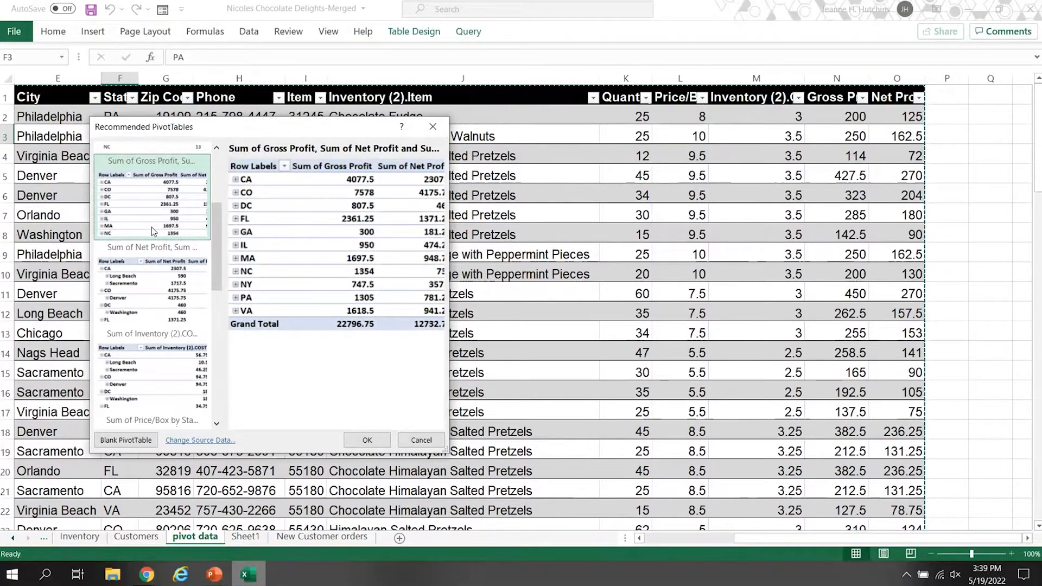
scroll(208, 324, "down", 3)
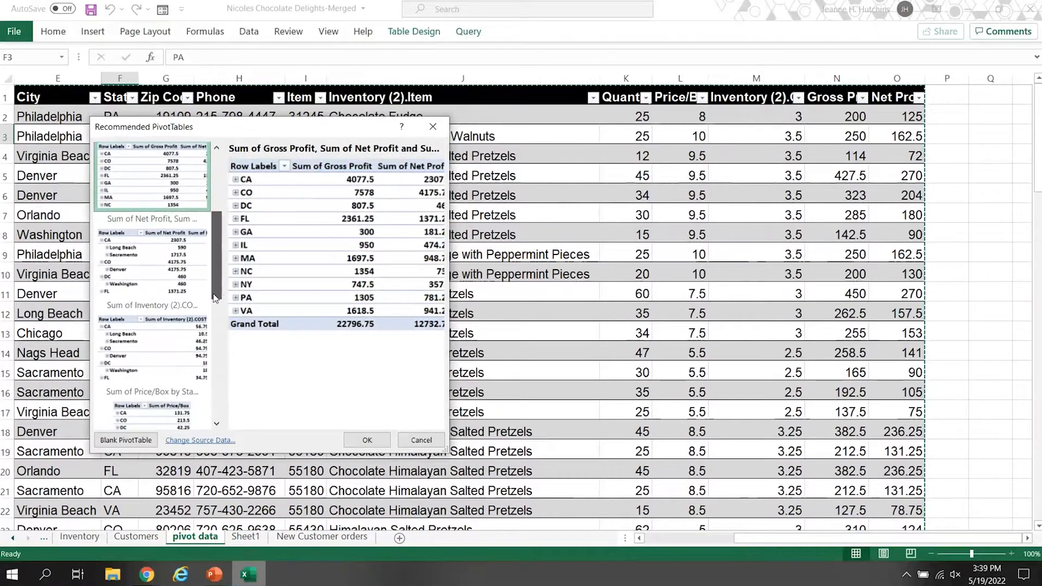
scroll(208, 325, "down", 4)
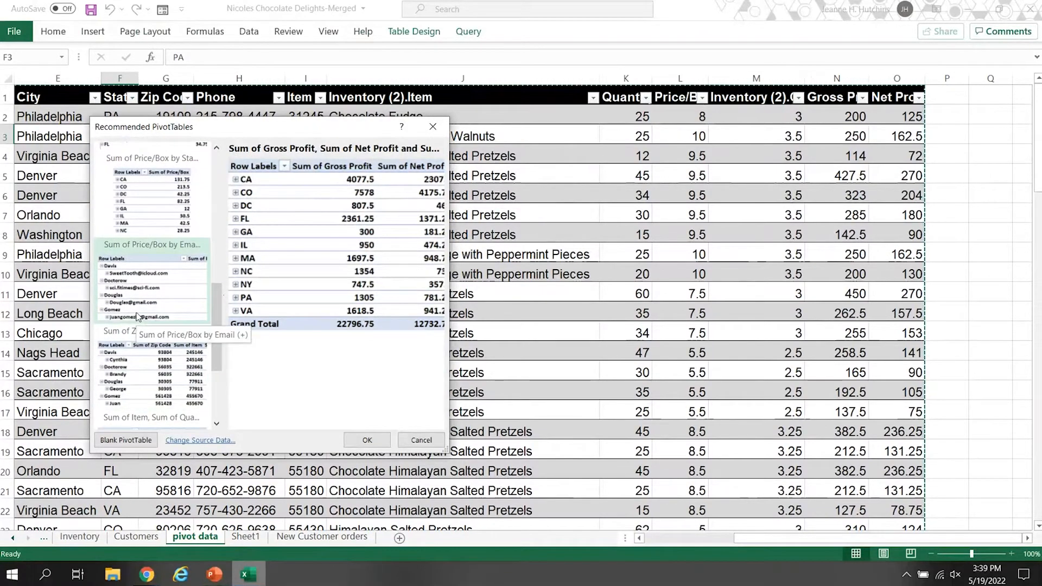
left_click(138, 314)
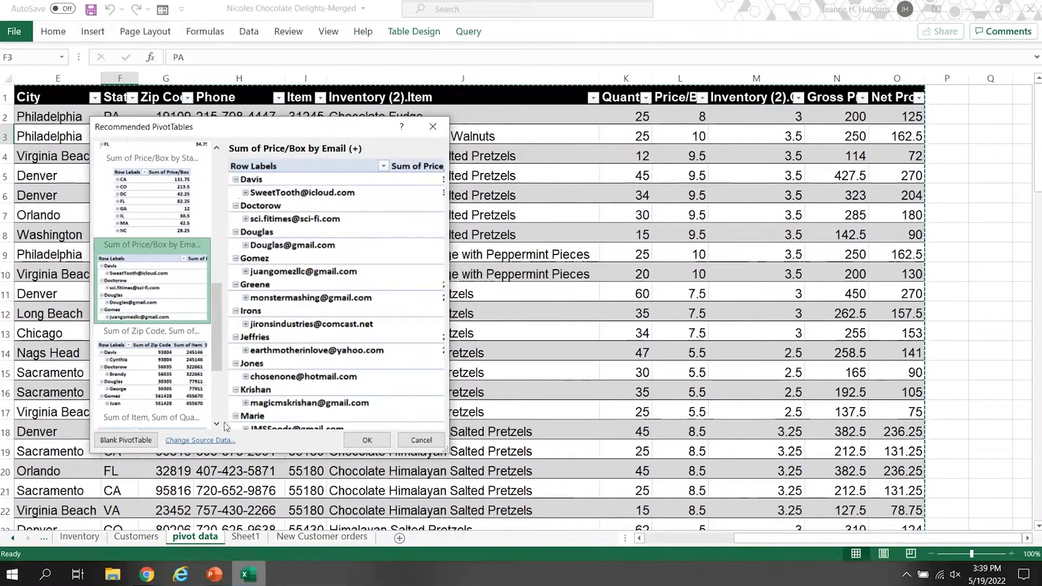
left_click(125, 444)
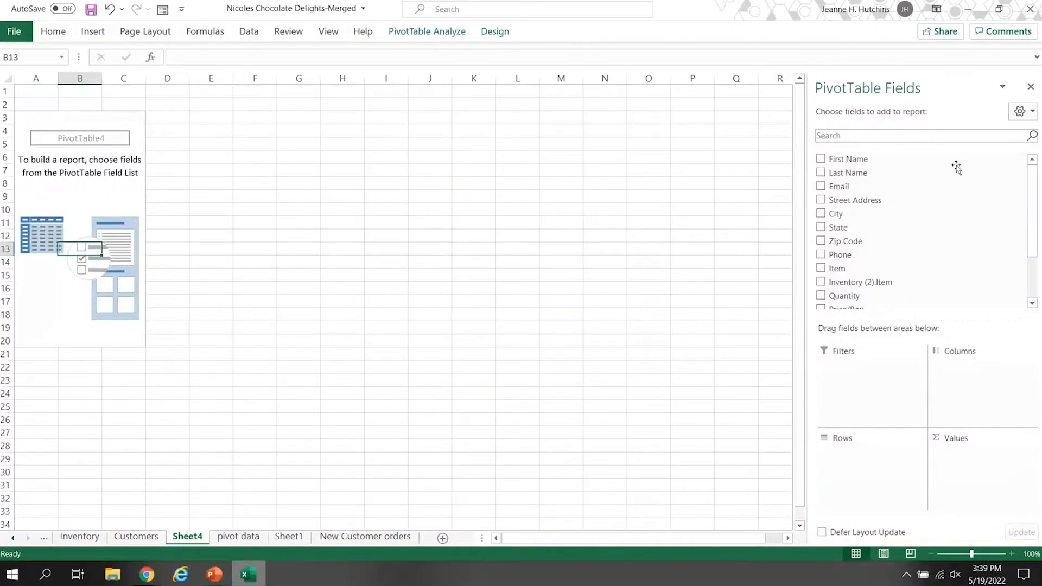
Build the PivotTable with Inventory (2).Item as rows, Gross Profit and Net Profit as summed values, and Zip Code as the report filter.
left_click_drag(1035, 187, 1034, 182)
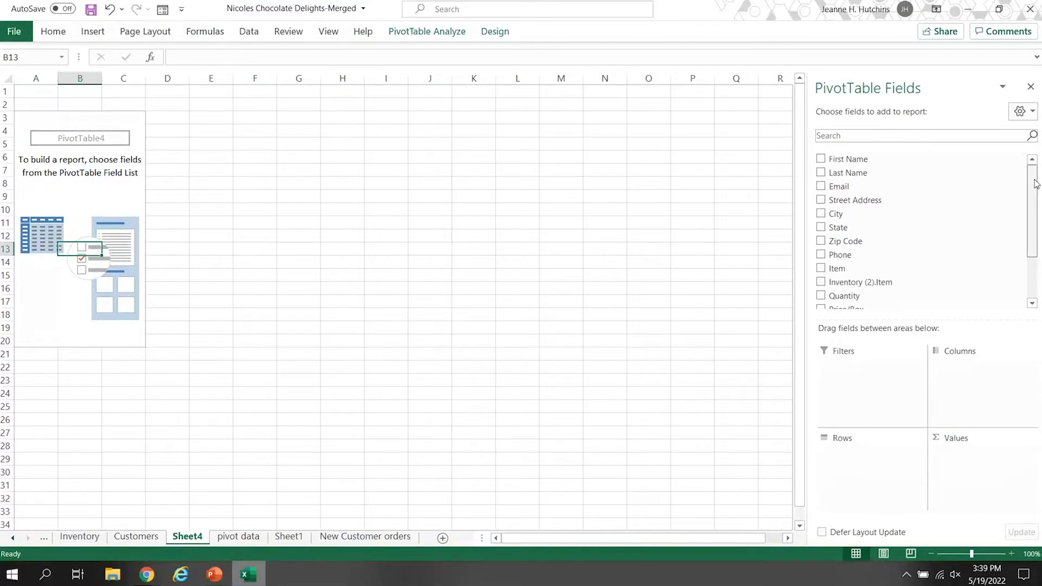
left_click_drag(1035, 194, 1035, 228)
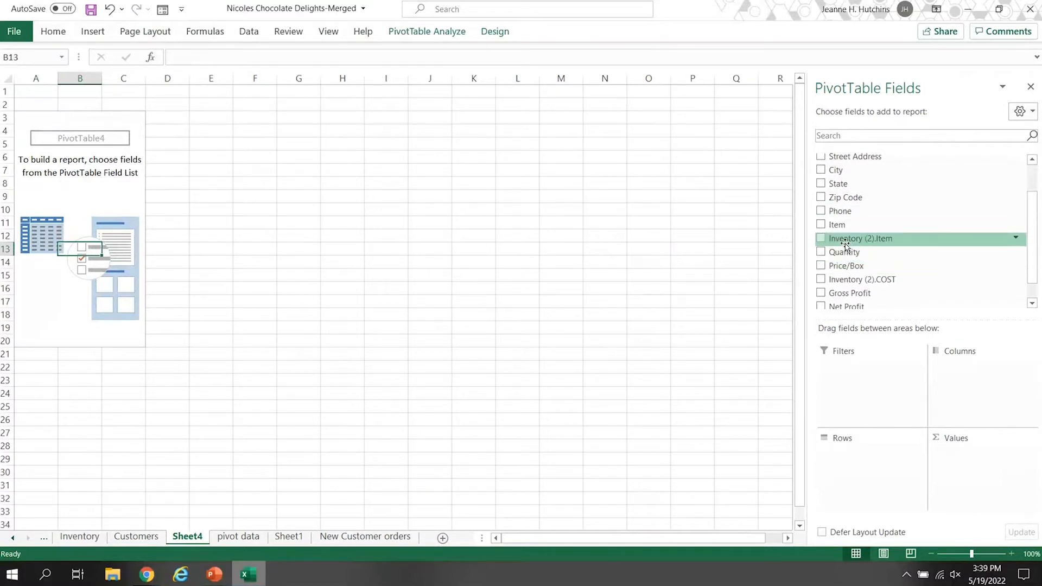
left_click_drag(1034, 224, 1034, 252)
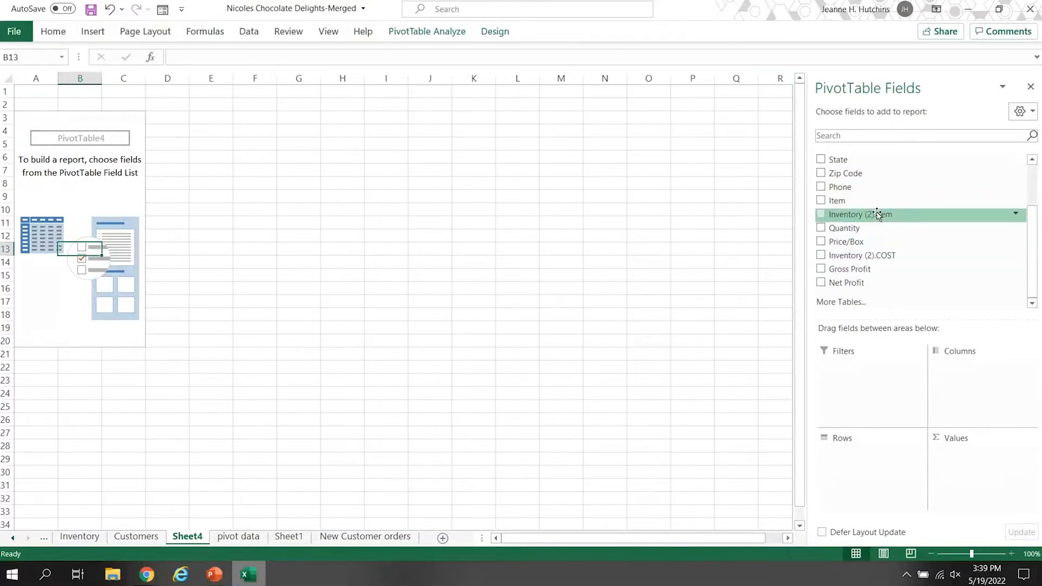
left_click_drag(903, 215, 862, 458)
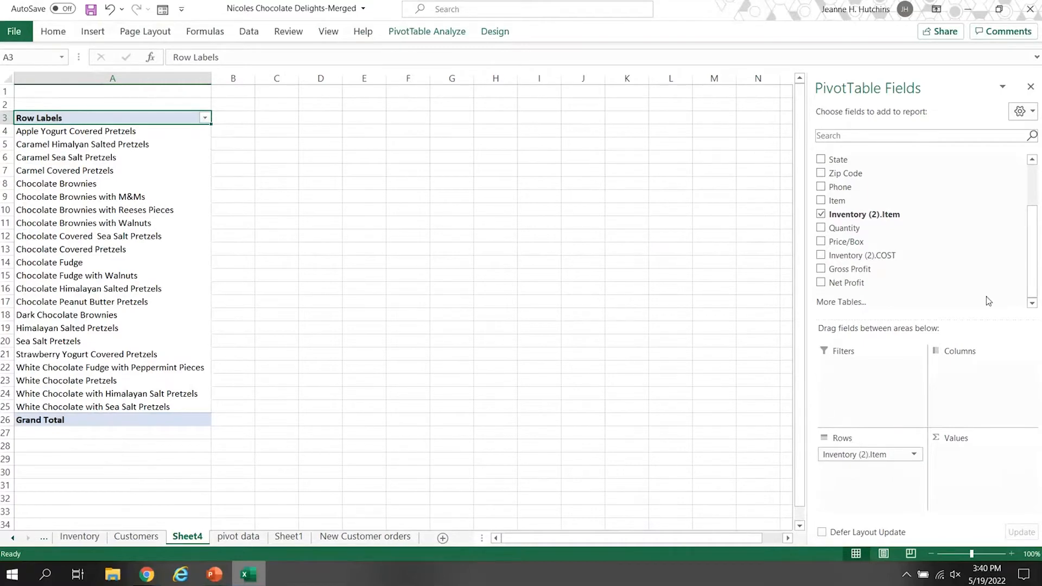
left_click_drag(888, 270, 961, 466)
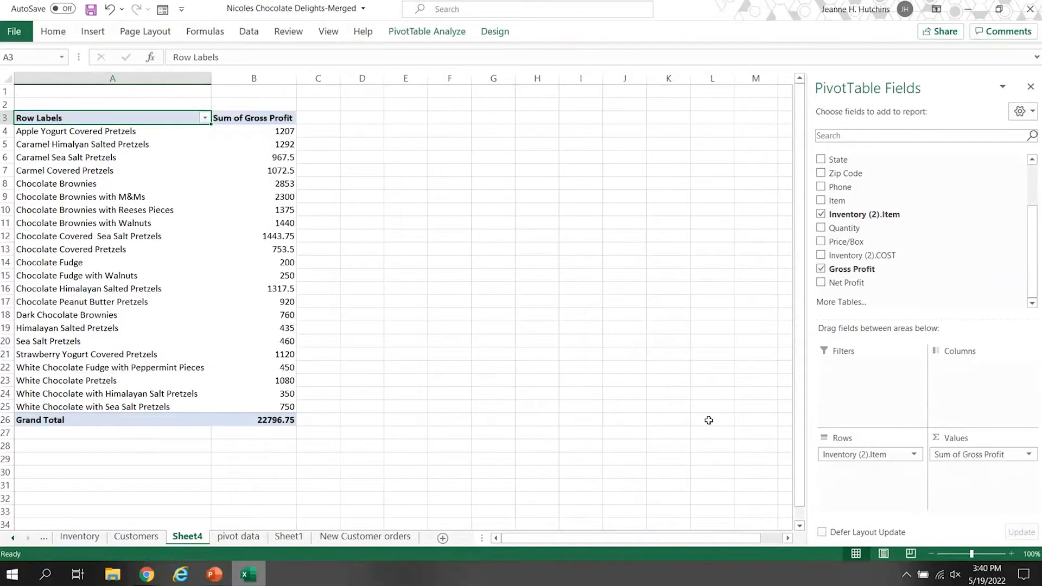
left_click_drag(863, 283, 972, 478)
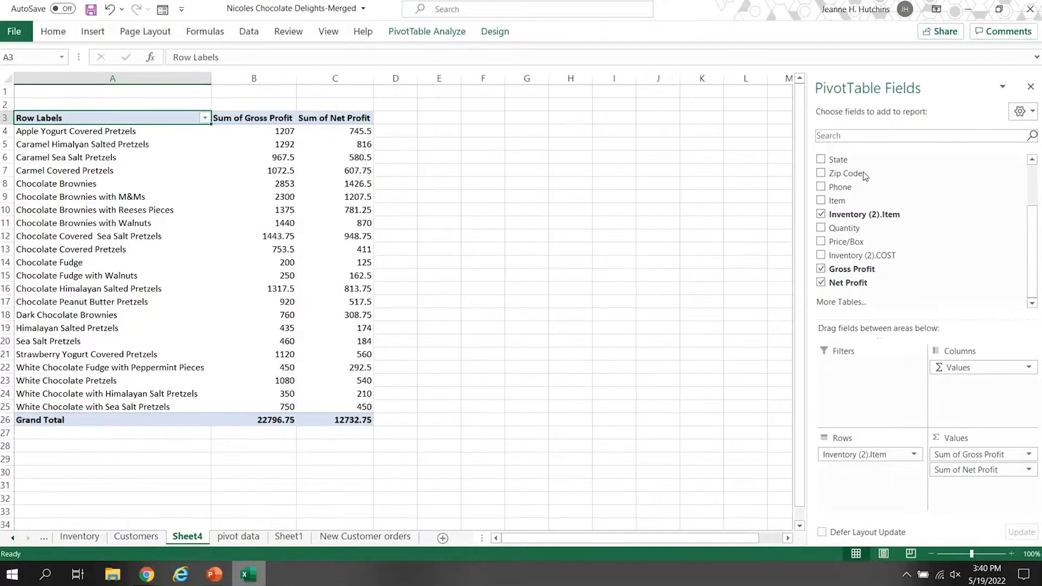
left_click_drag(865, 175, 863, 388)
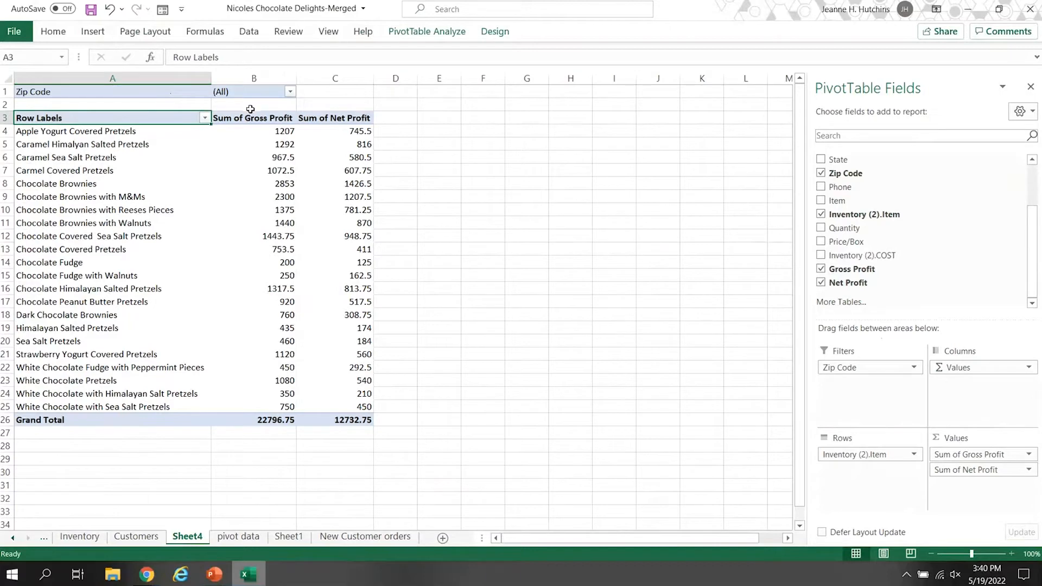
Filter the PivotTable to the single zip code 23452.
left_click(291, 93)
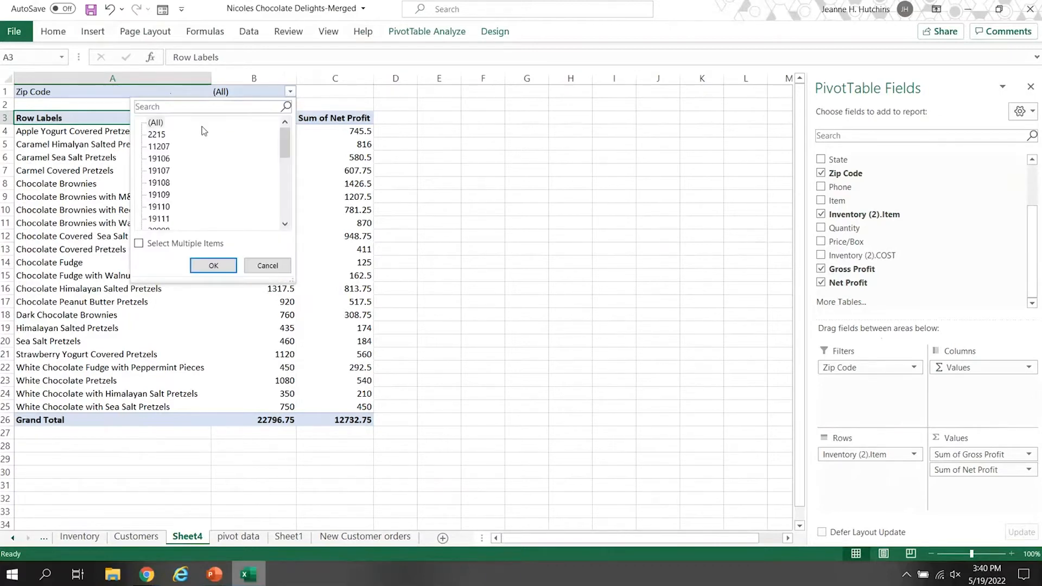
left_click(139, 244)
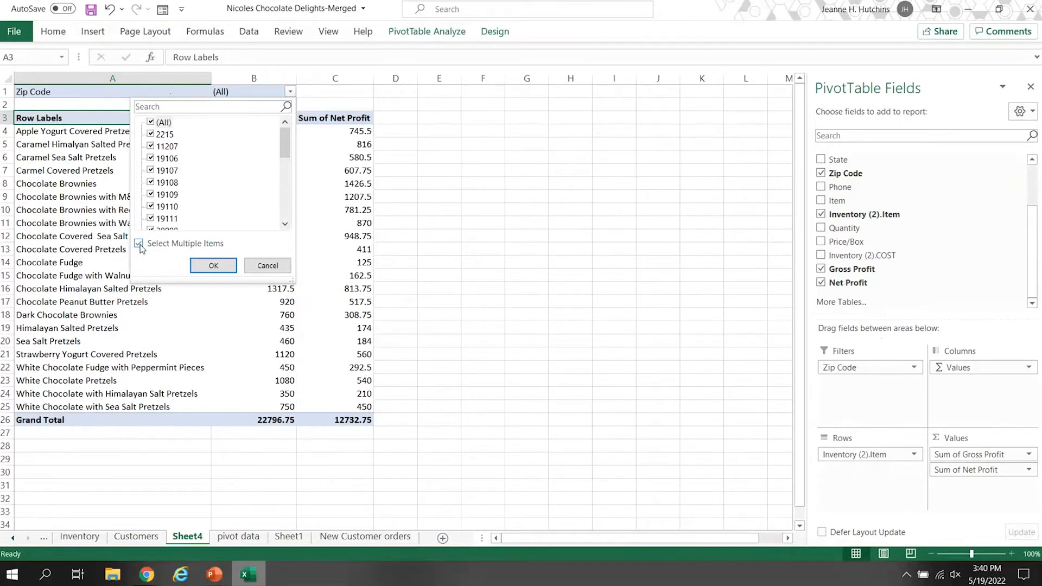
left_click(140, 245)
left_click_drag(286, 149, 286, 183)
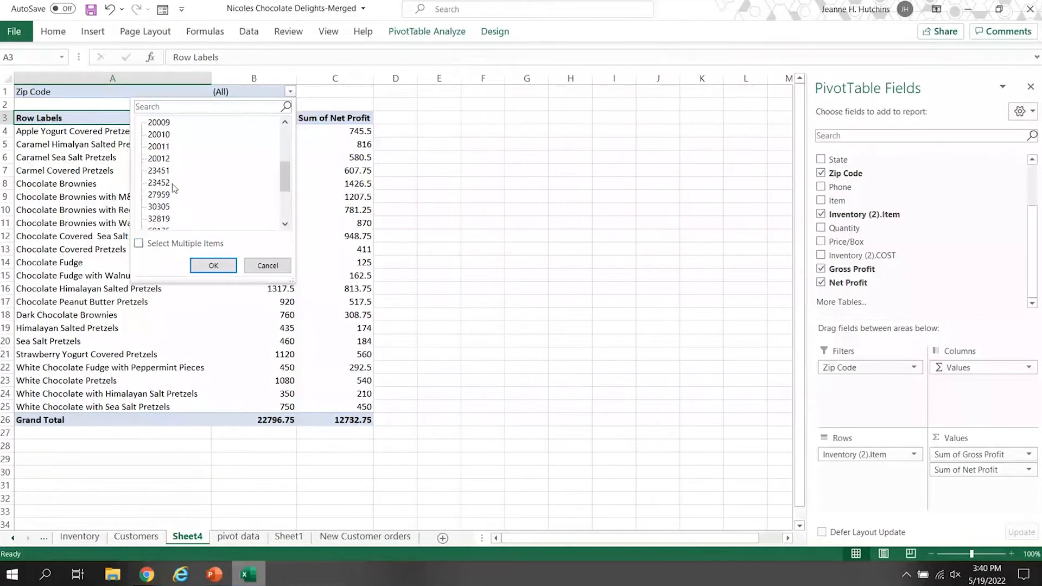
left_click(162, 184)
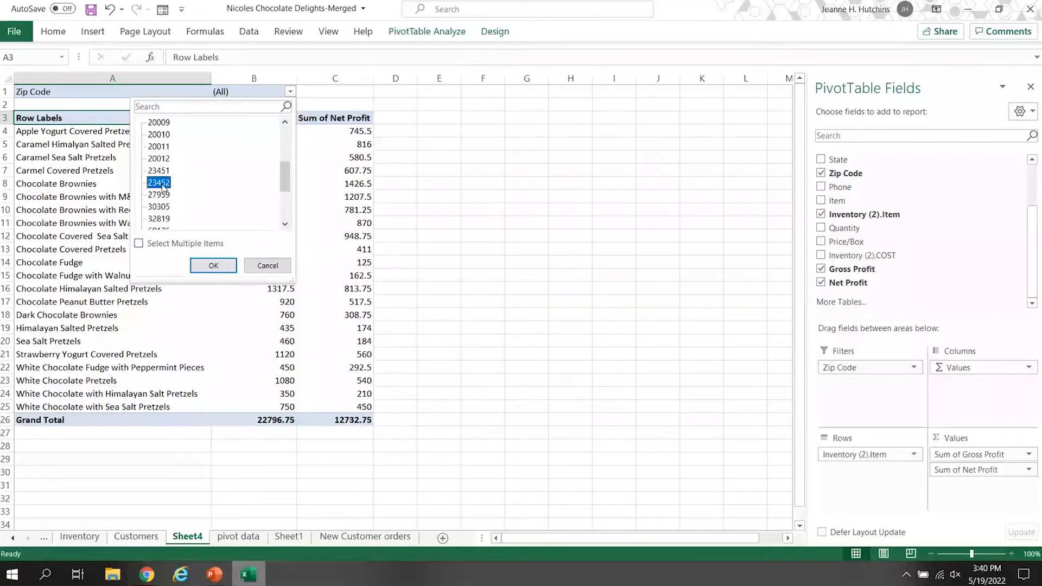
left_click(213, 265)
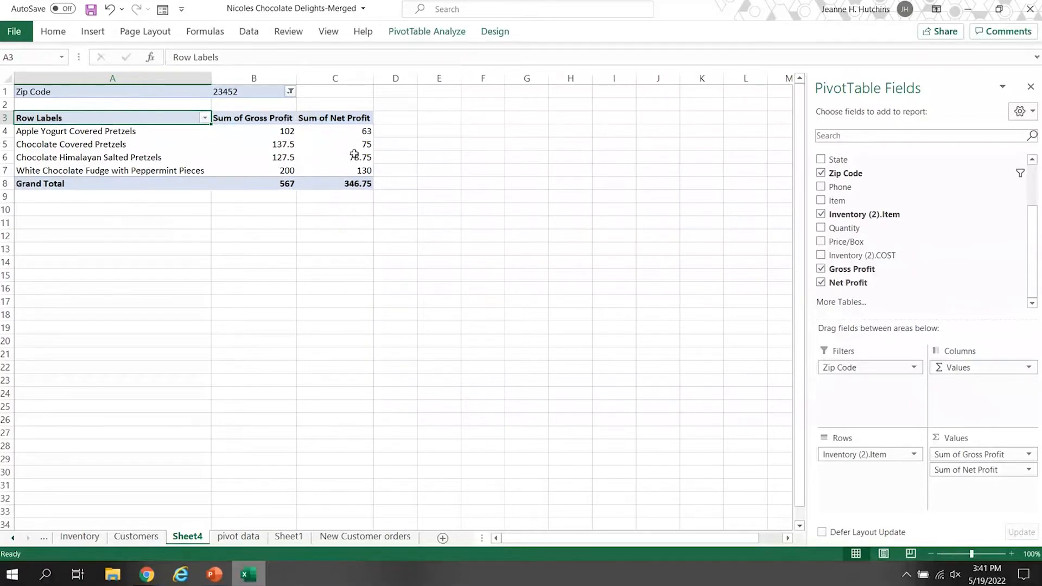
Allow multiple selections in the Zip Code filter and include all zip codes again.
left_click(290, 92)
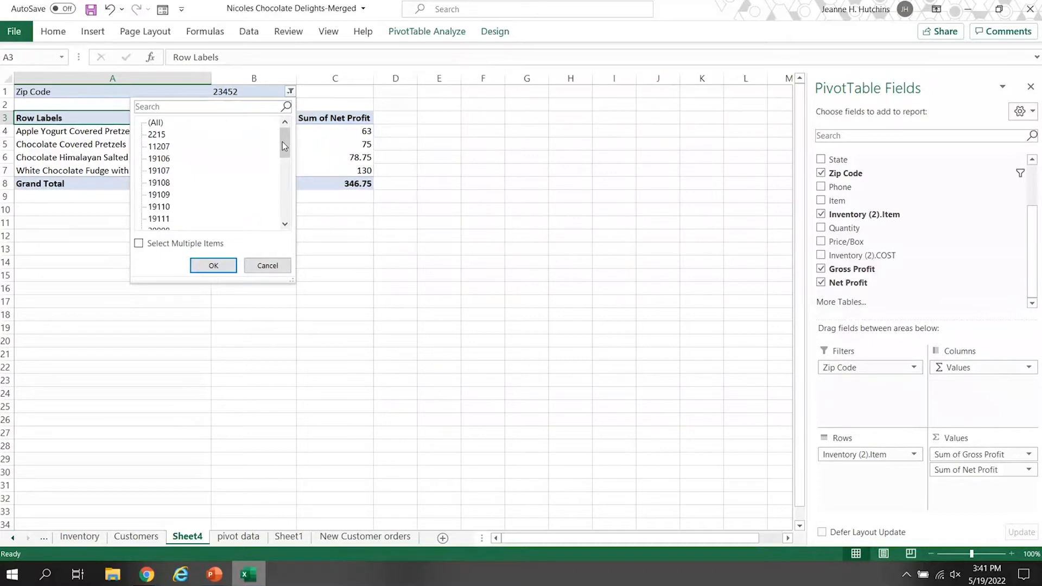
left_click(139, 245)
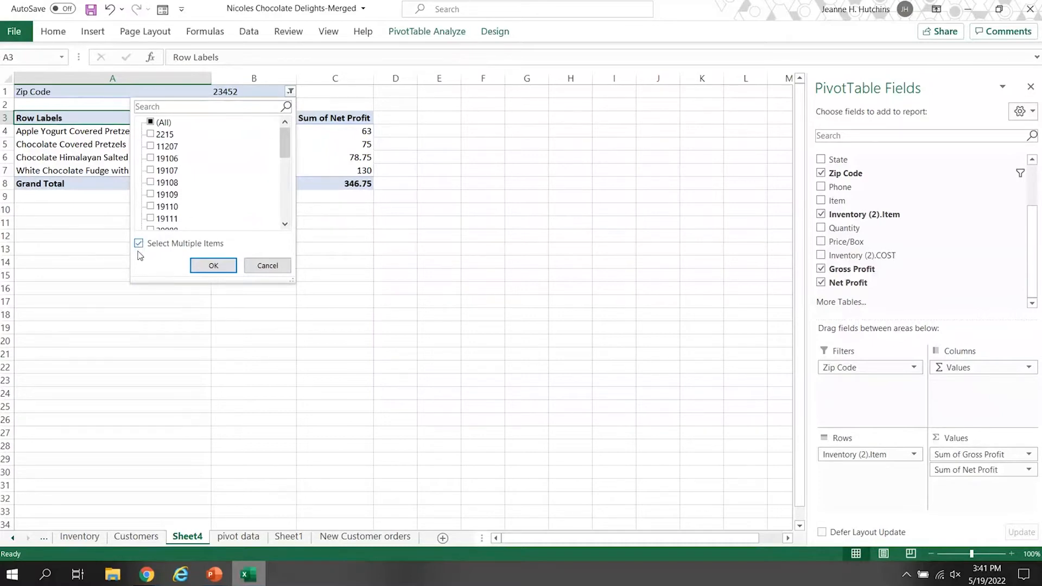
left_click(214, 266)
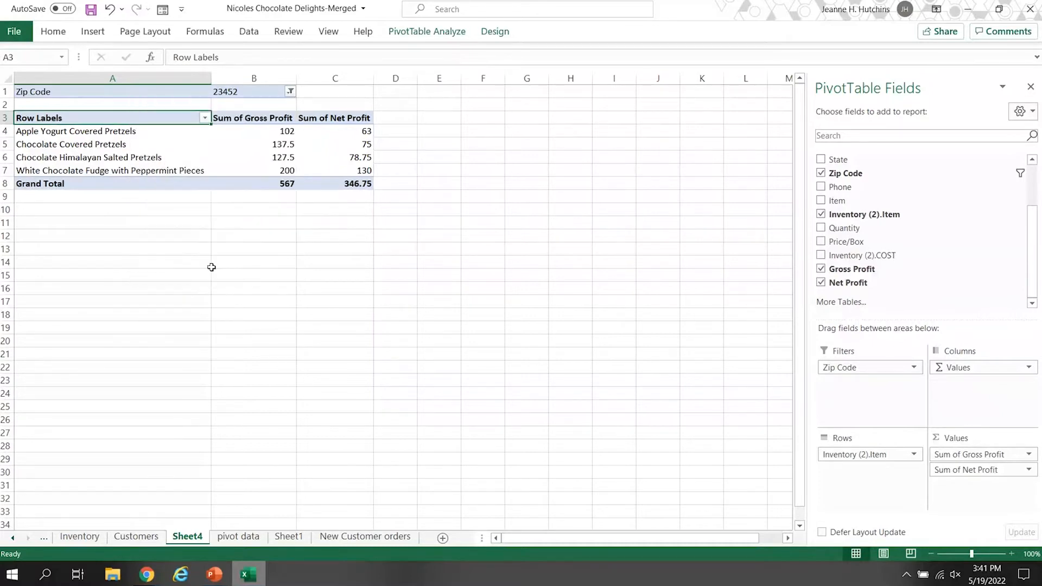
left_click(291, 92)
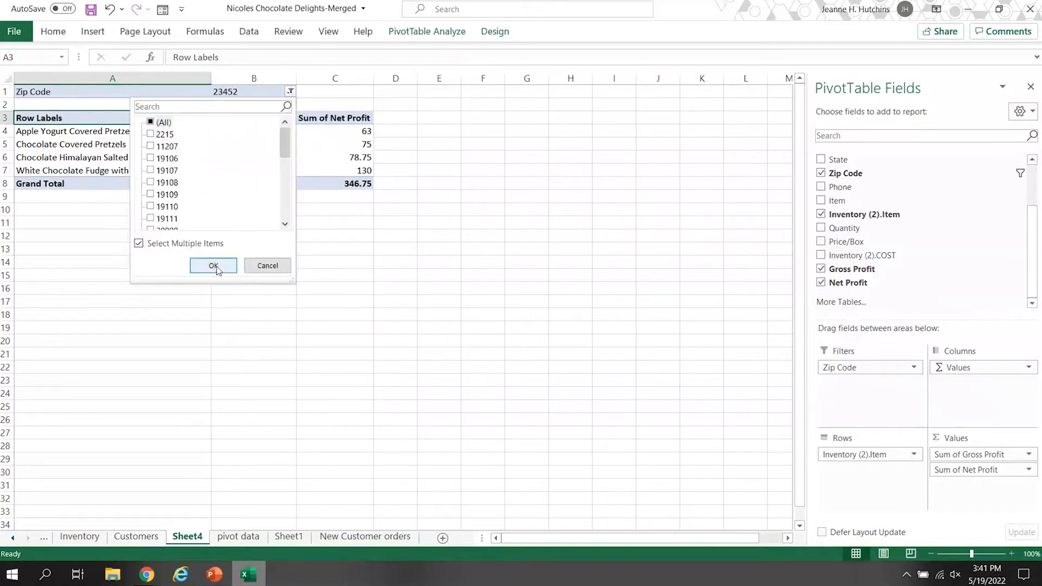
left_click(215, 268)
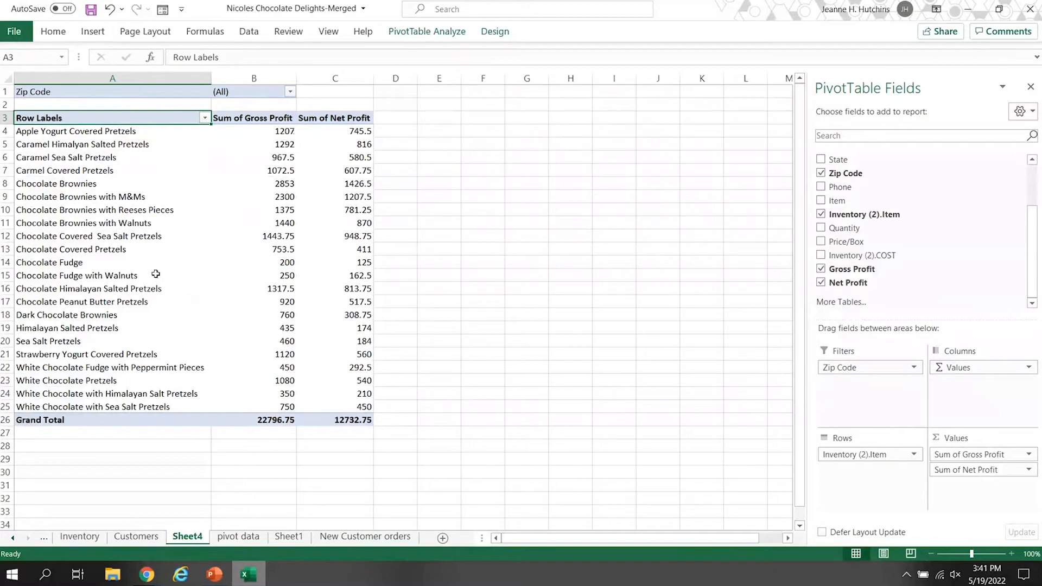
Add City to the PivotTable rows beneath Inventory (2).Item and look through the profit breakdown by city.
left_click_drag(1034, 216, 1037, 170)
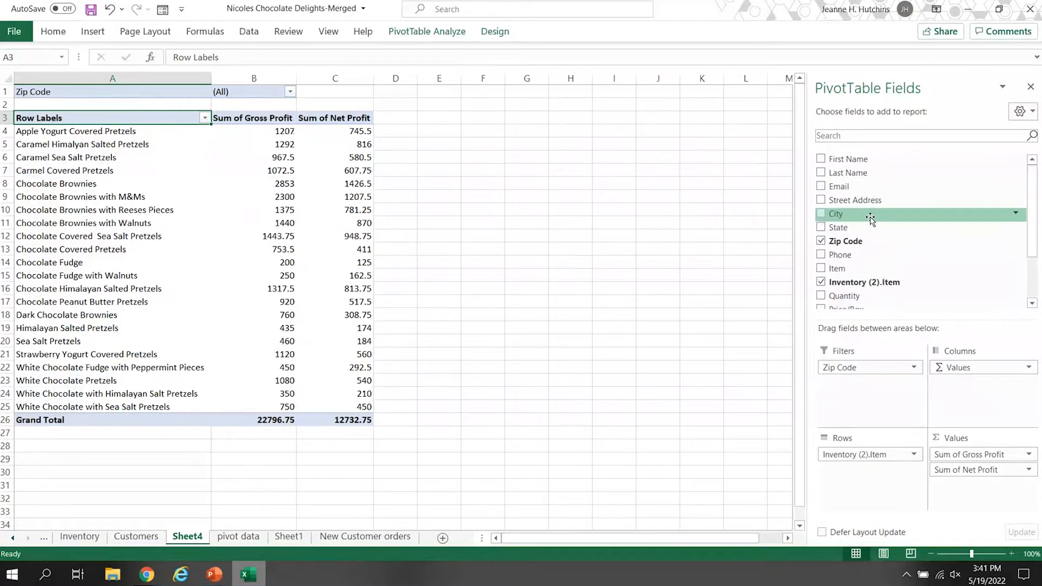
mouse_move(871, 219)
left_mouse_down()
mouse_move(879, 289)
mouse_move(867, 486)
mouse_move(849, 454)
left_mouse_up()
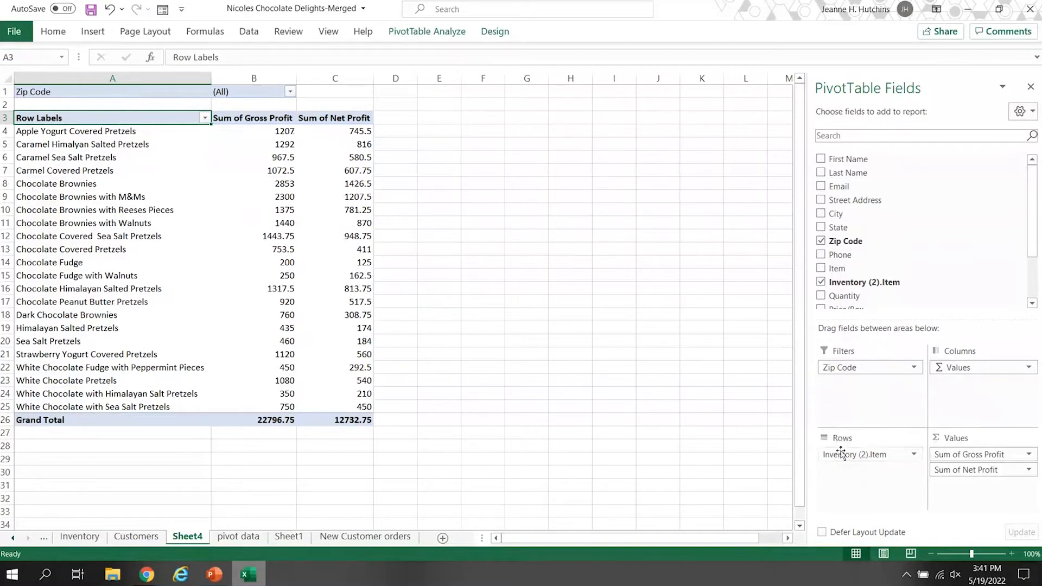
left_click(821, 214)
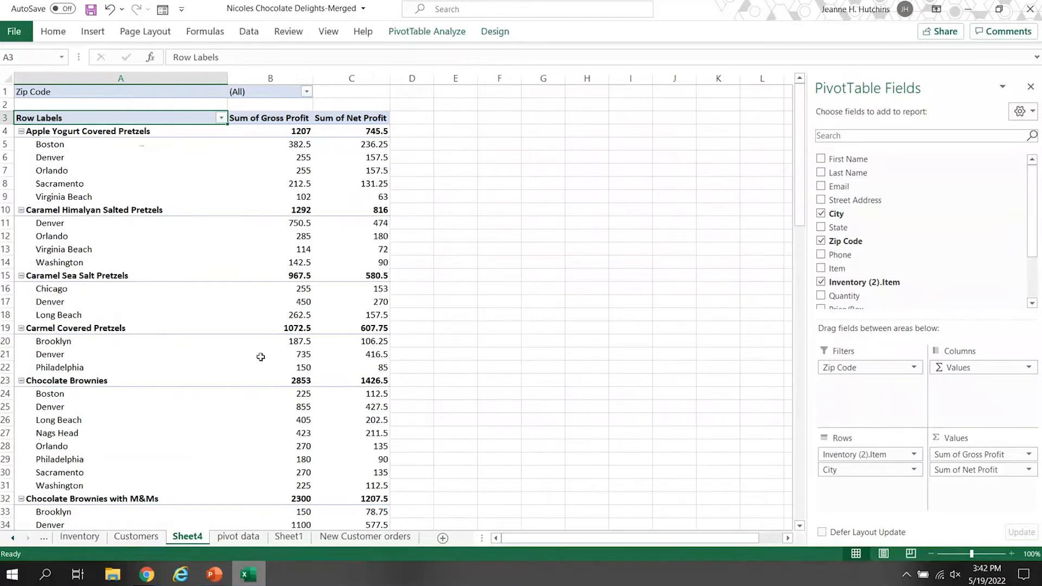
left_click_drag(802, 223, 798, 271)
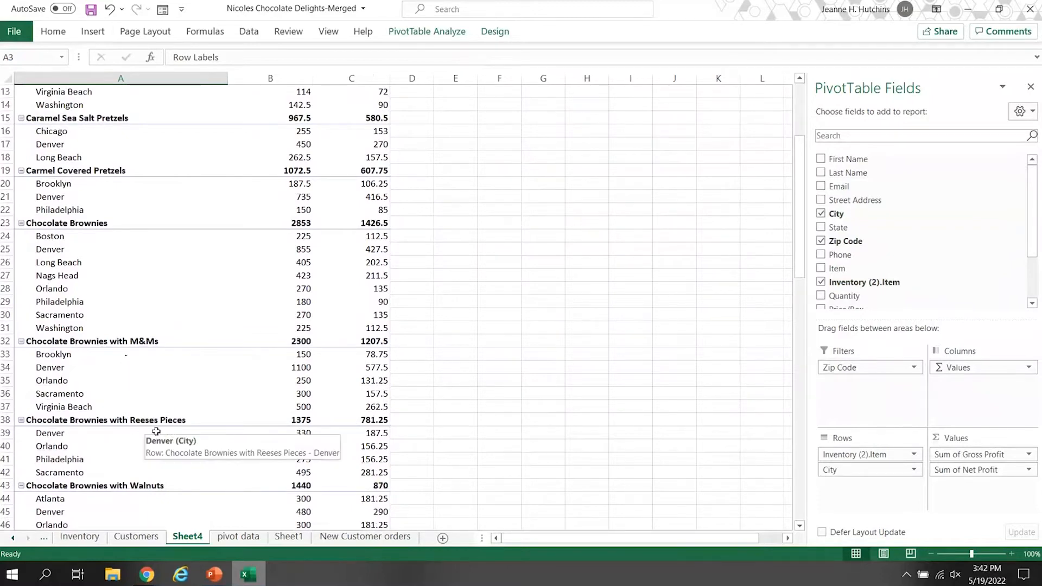
Examine the gross and net profit breakdown by product and city throughout the PivotTable, including the Grand Total row.
left_click_drag(800, 274, 801, 448)
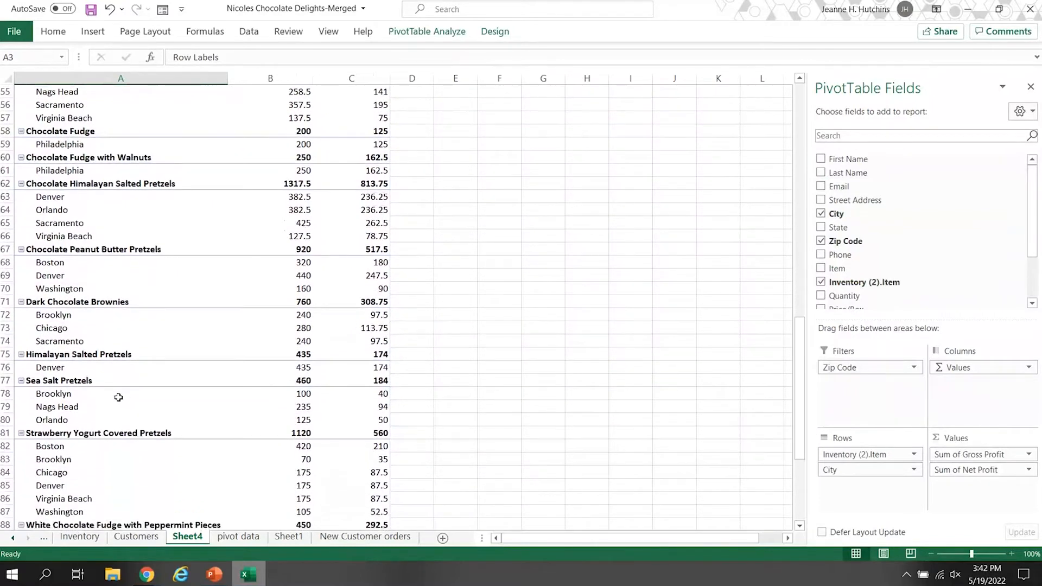
scroll(106, 433, "down", 1)
scroll(102, 433, "down", 4)
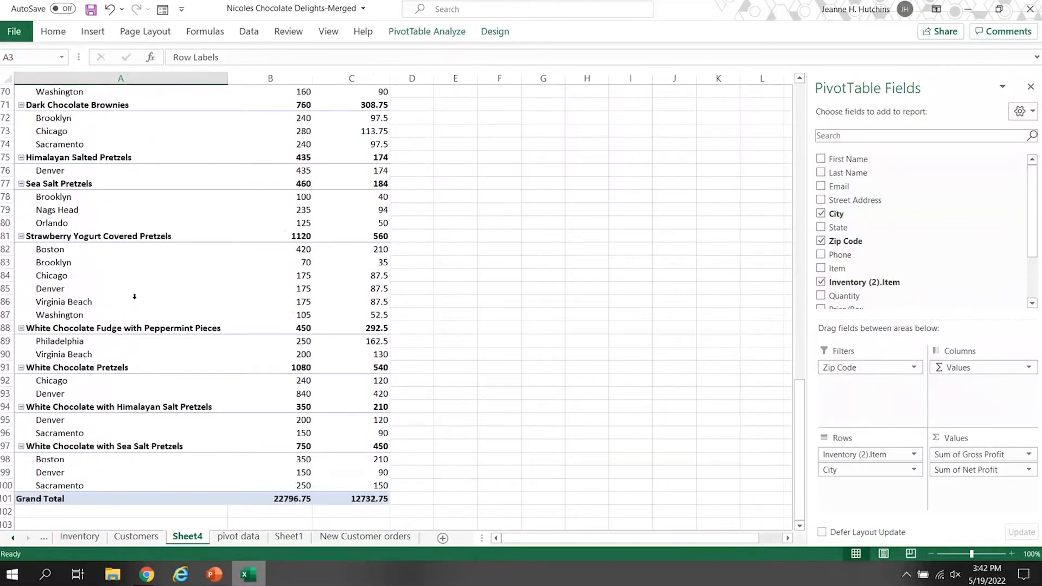
scroll(142, 424, "down", 1)
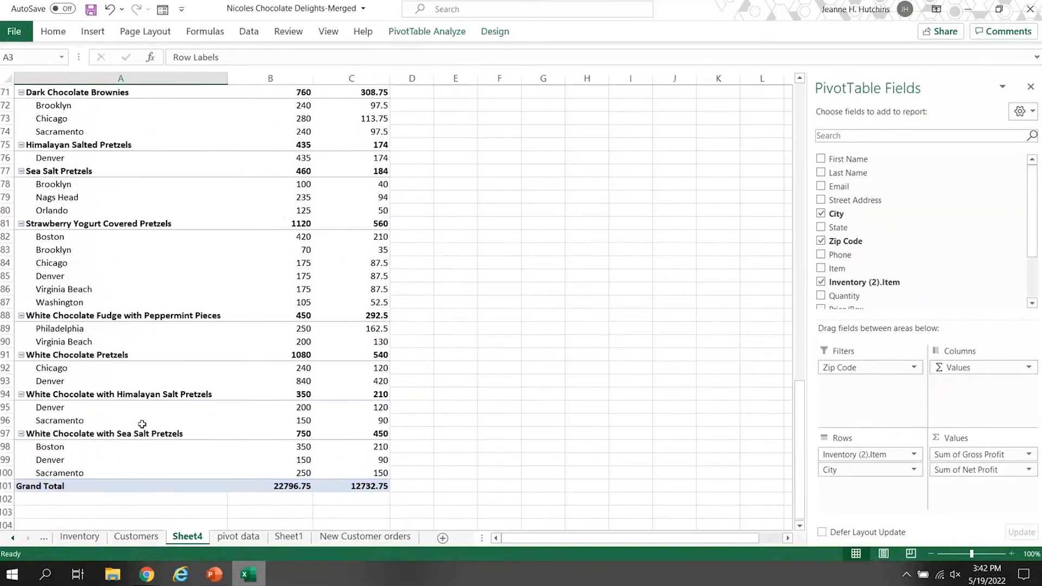
scroll(142, 424, "down", 1)
scroll(140, 426, "up", 3)
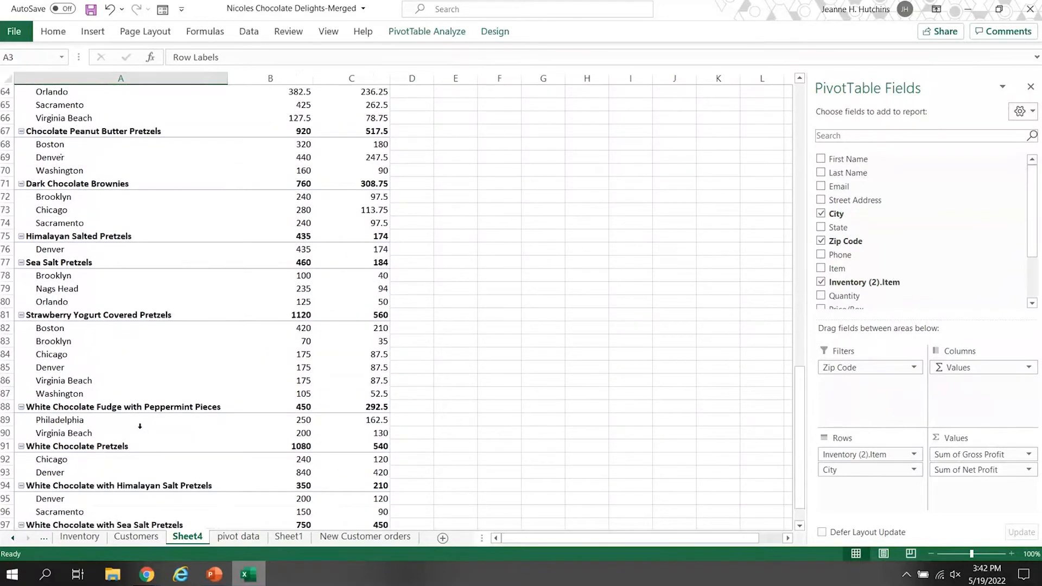
scroll(140, 426, "up", 8)
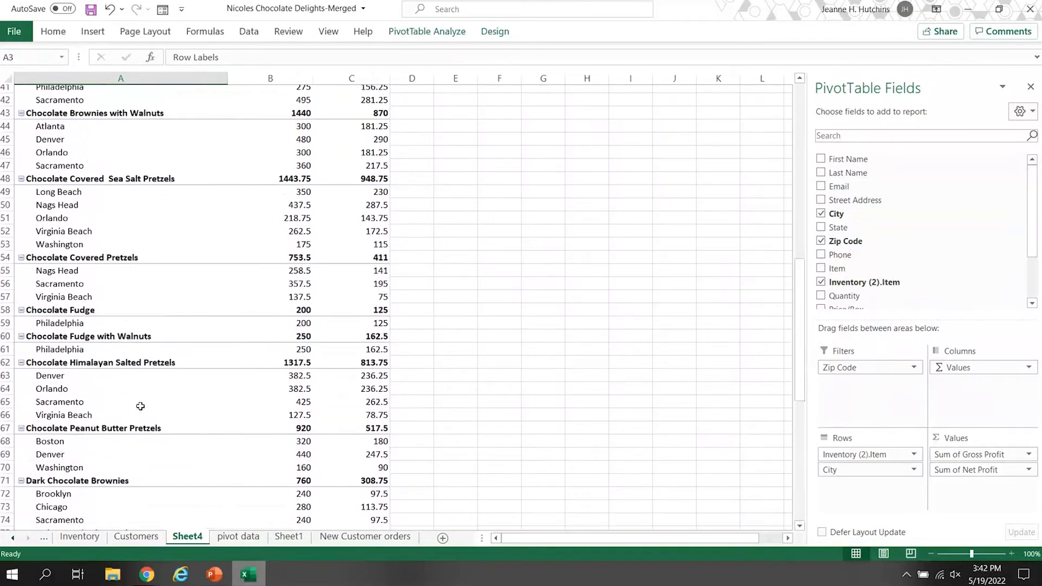
scroll(140, 406, "up", 3)
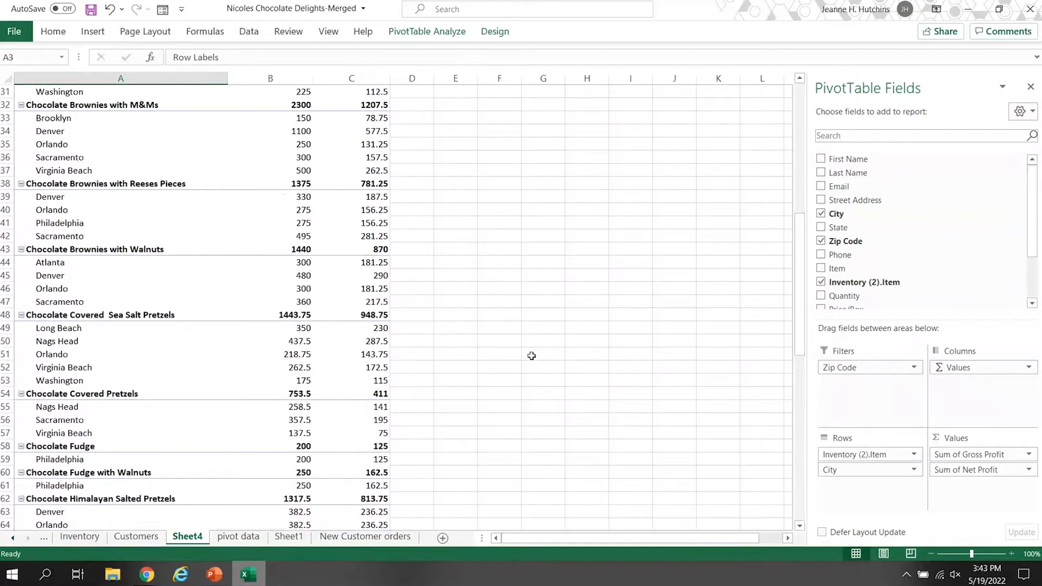
left_click(238, 537)
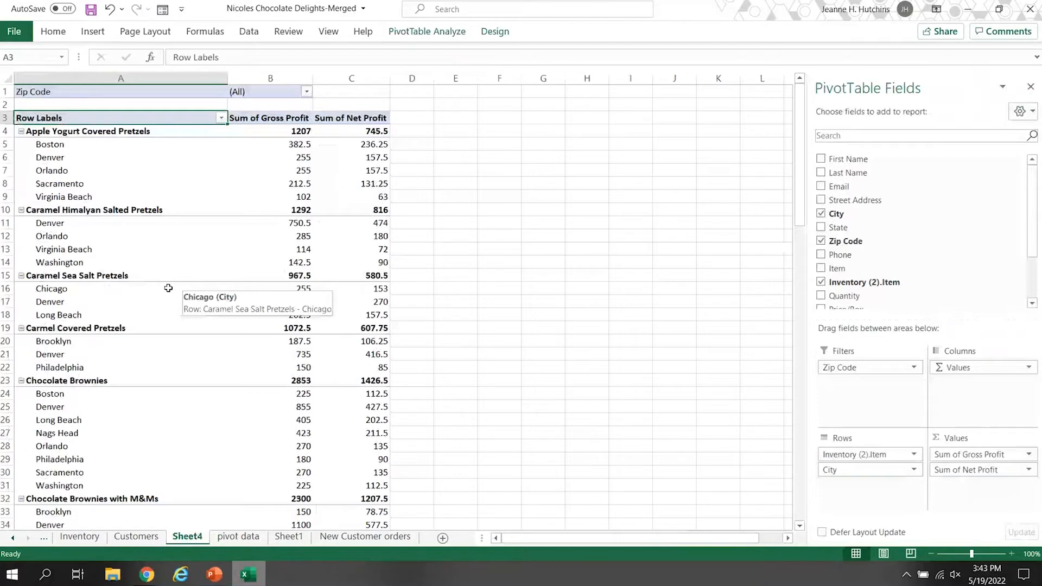
scroll(99, 424, "down", 2)
scroll(99, 424, "down", 3)
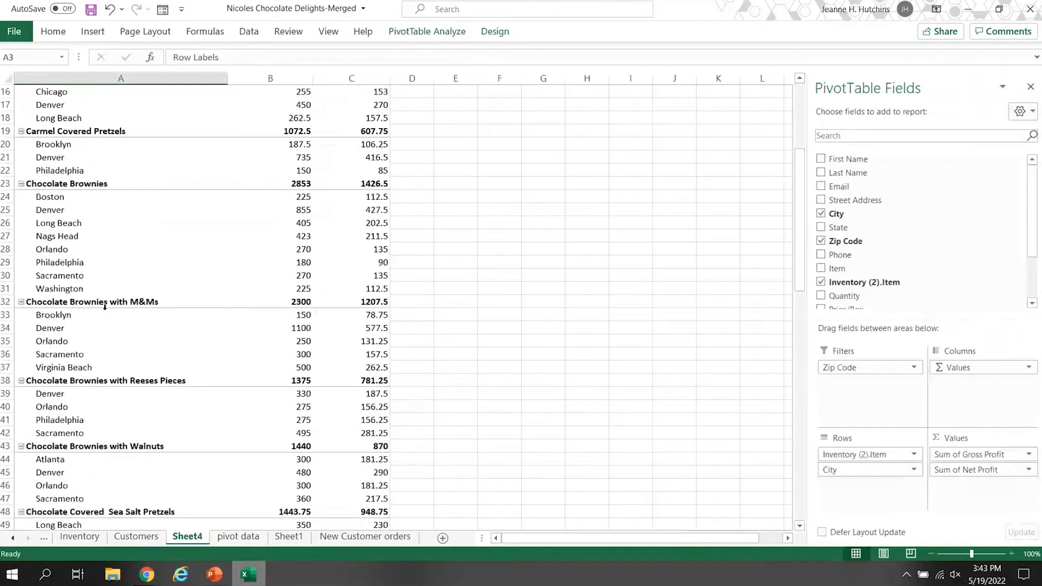
scroll(114, 315, "down", 1)
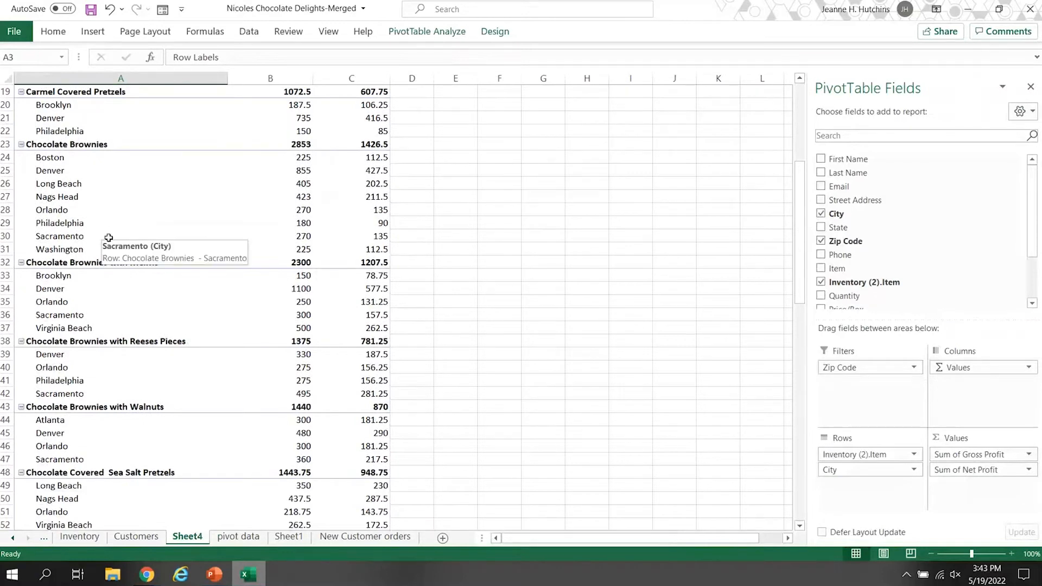
scroll(144, 244, "up", 1)
scroll(145, 244, "up", 6)
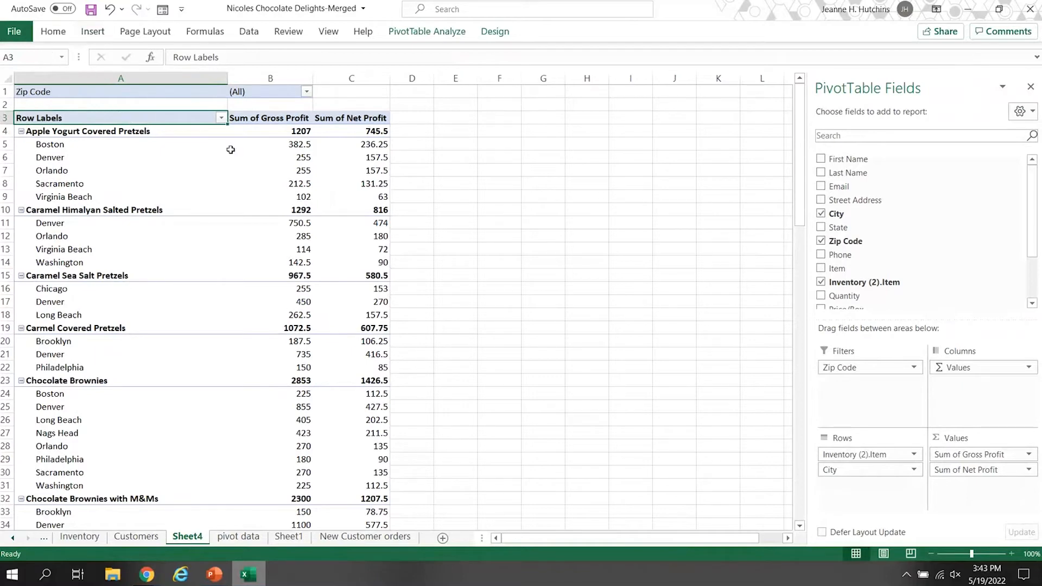
Insert a slicer for Inventory (2).Item and place it beside the PivotTable, clear of the profit columns.
left_click(93, 33)
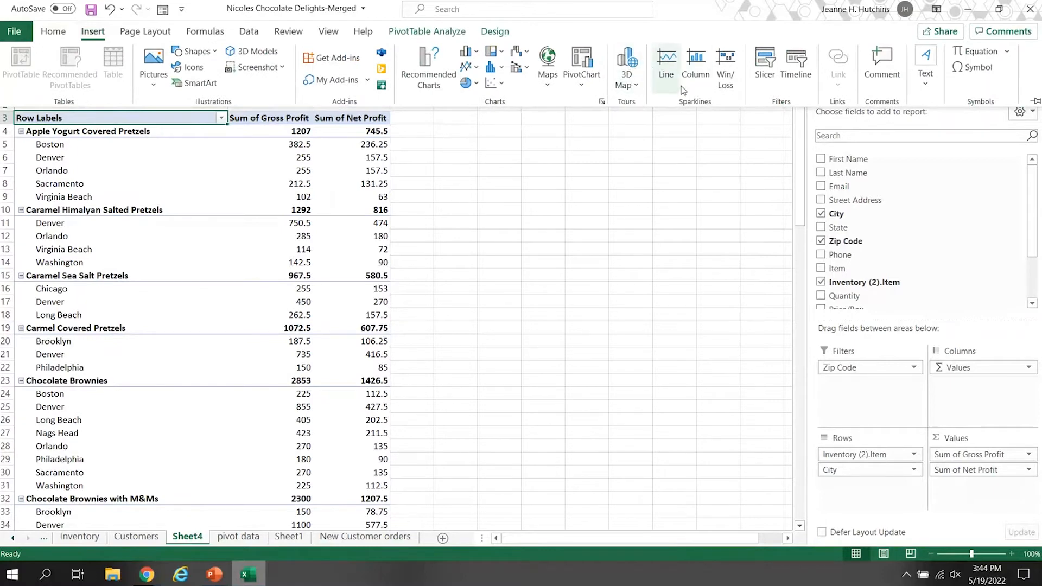
left_click(765, 70)
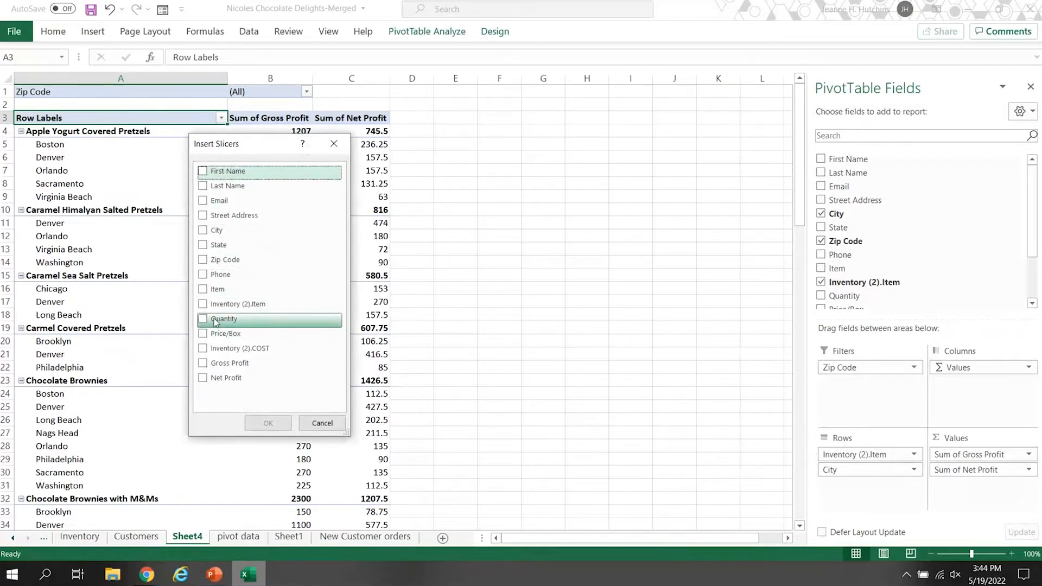
left_click(206, 305)
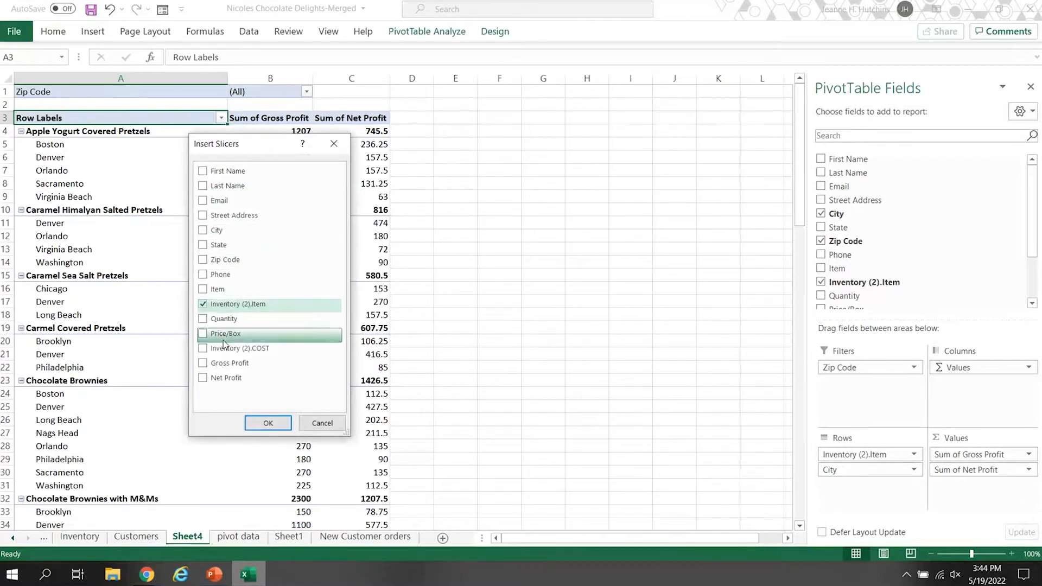
left_click(268, 423)
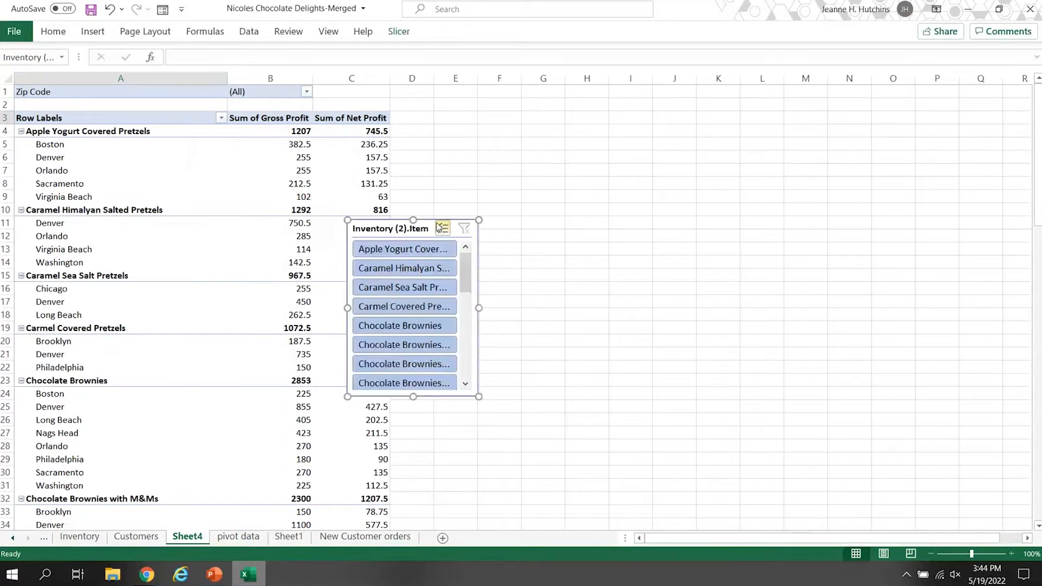
left_click_drag(445, 208, 515, 103)
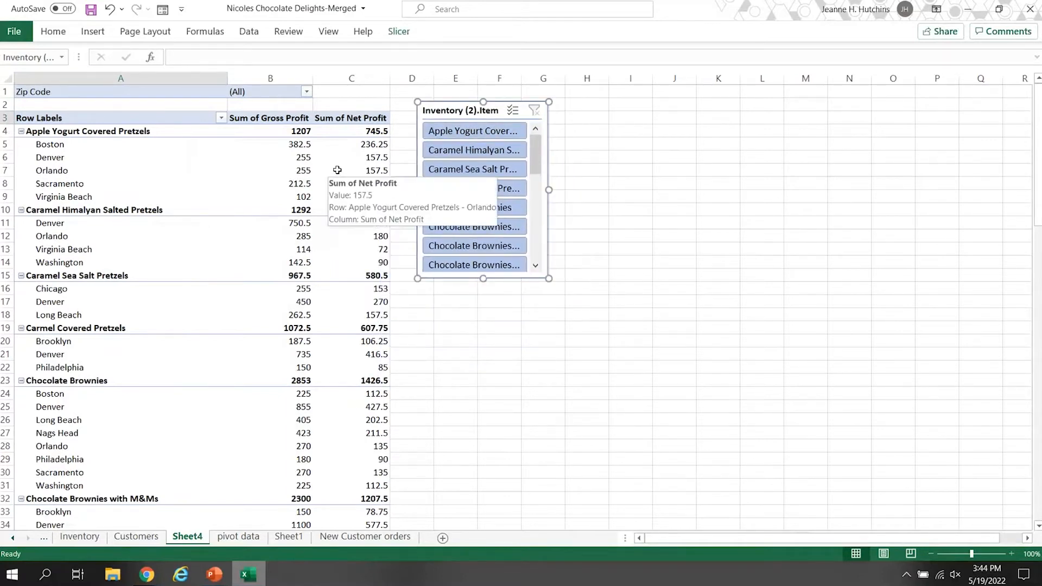
left_click(249, 154)
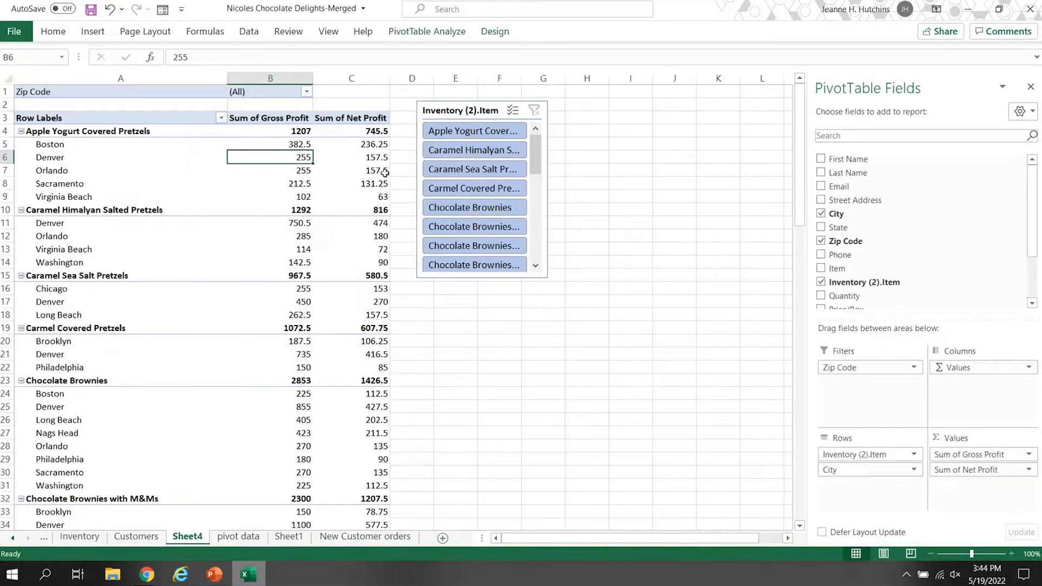
left_click(585, 289)
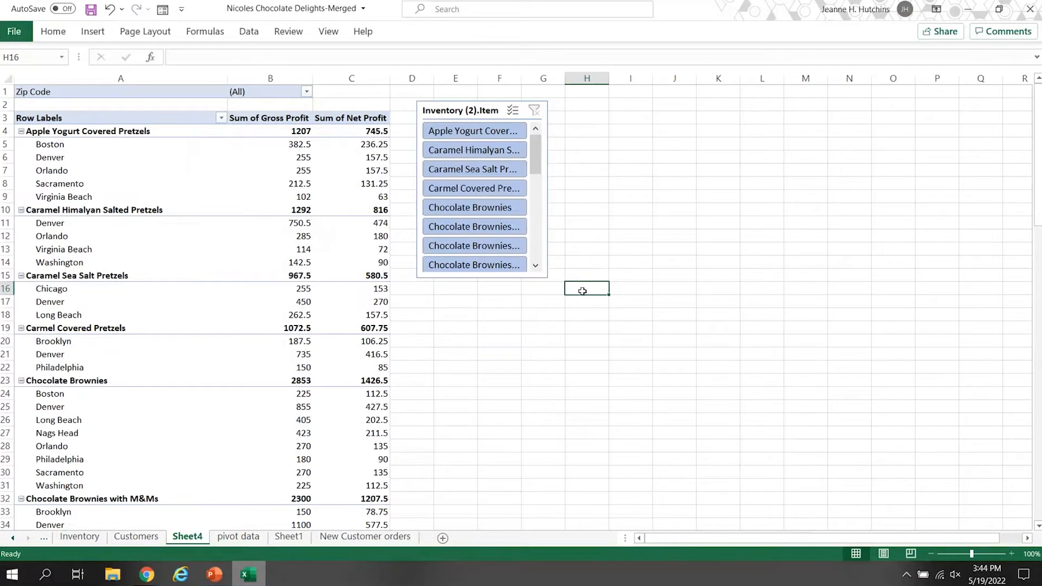
left_click(198, 185)
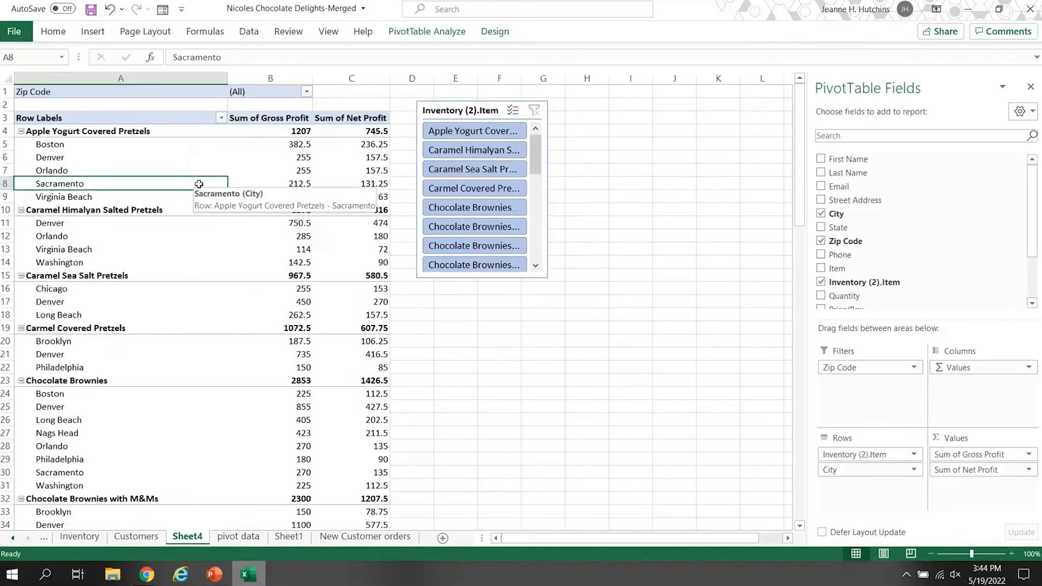
left_click(134, 95)
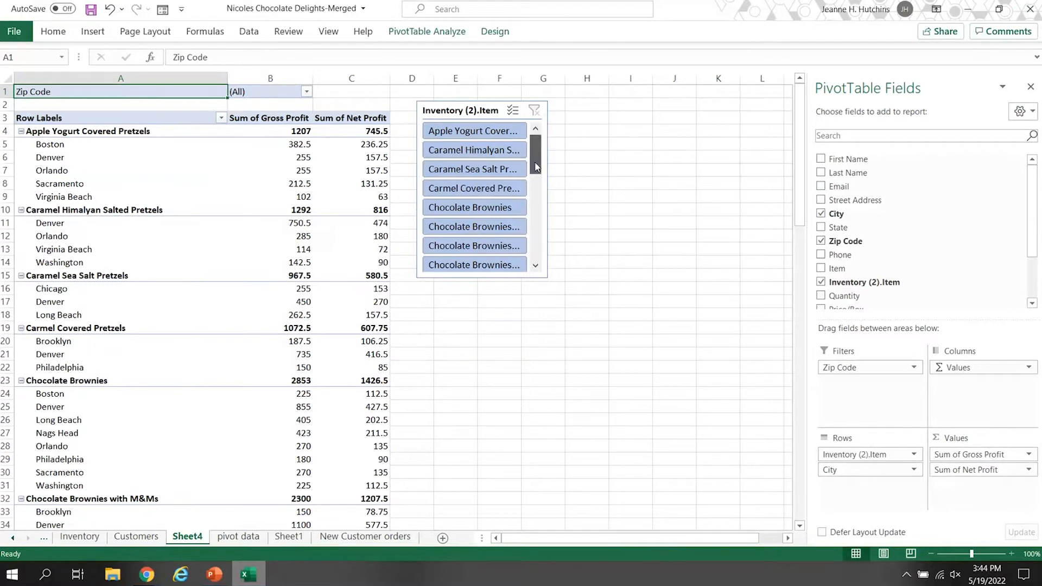
Use the Inventory (2).Item slicer to filter the PivotTable to Sea Salt Pretzels.
left_click(535, 112)
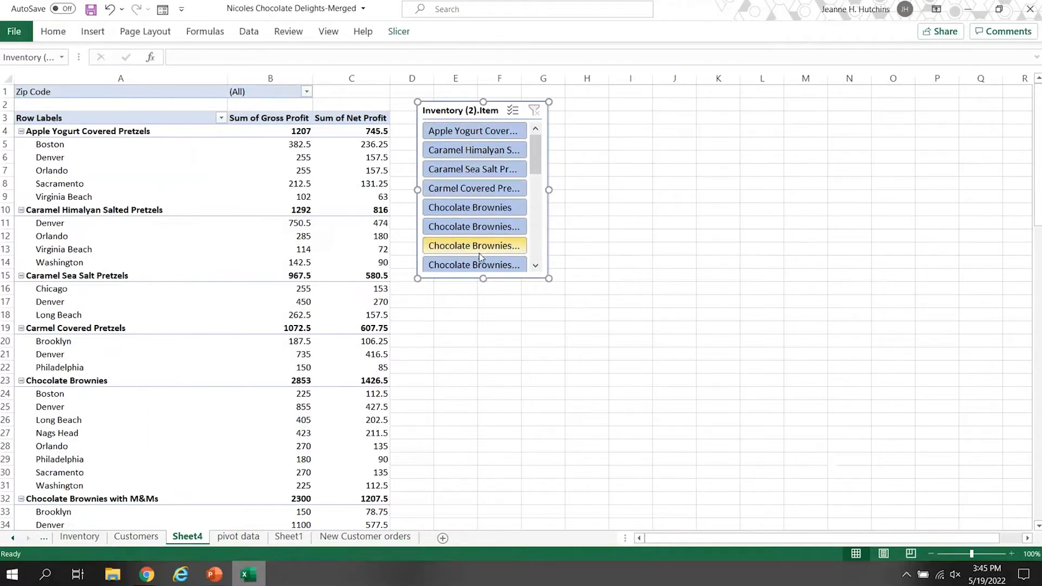
left_click_drag(537, 169, 531, 226)
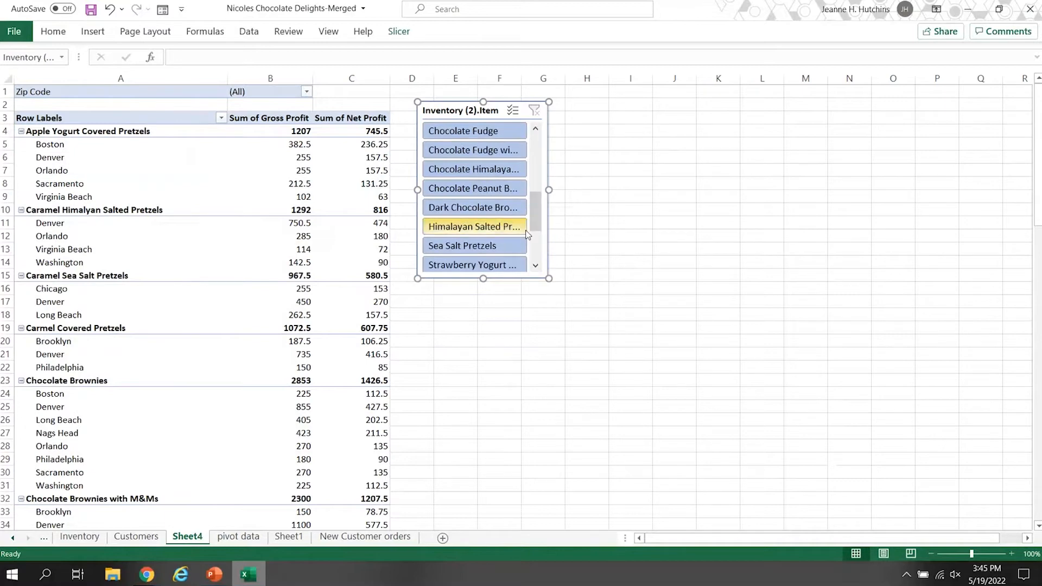
left_click(475, 247)
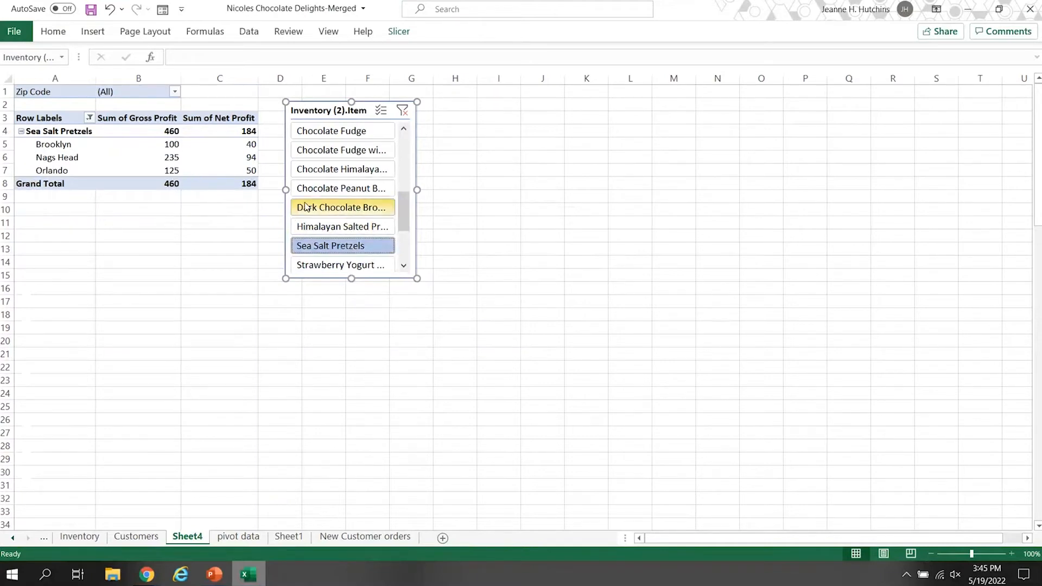
Switch the slicer selection to Himalayan Salted Pretzels, back to Sea Salt Pretzels, and again to Himalayan Salted Pretzels.
left_click(332, 228)
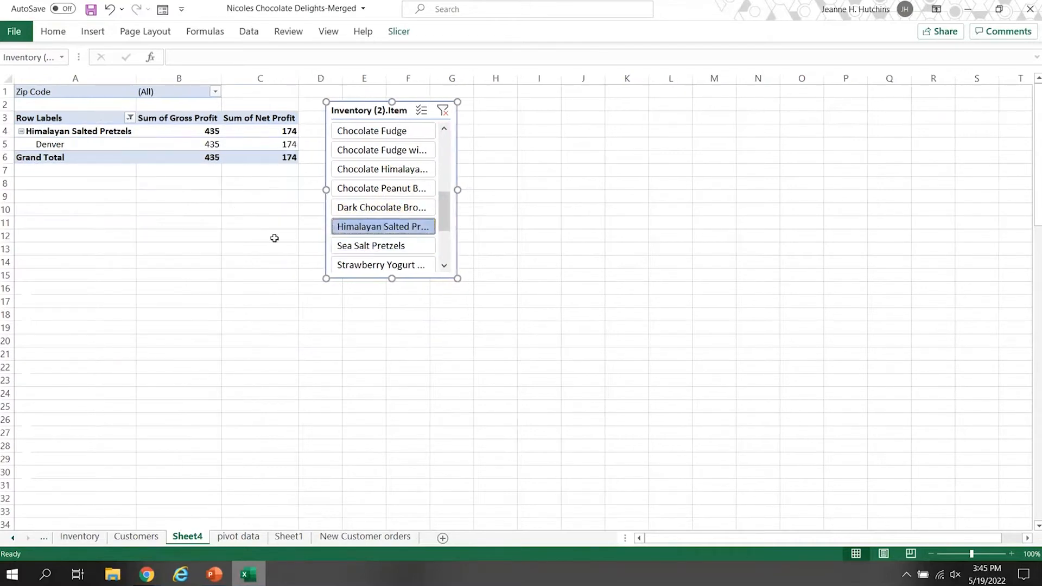
mouse_move(445, 218)
left_mouse_down()
mouse_move(444, 209)
mouse_move(445, 218)
left_mouse_up()
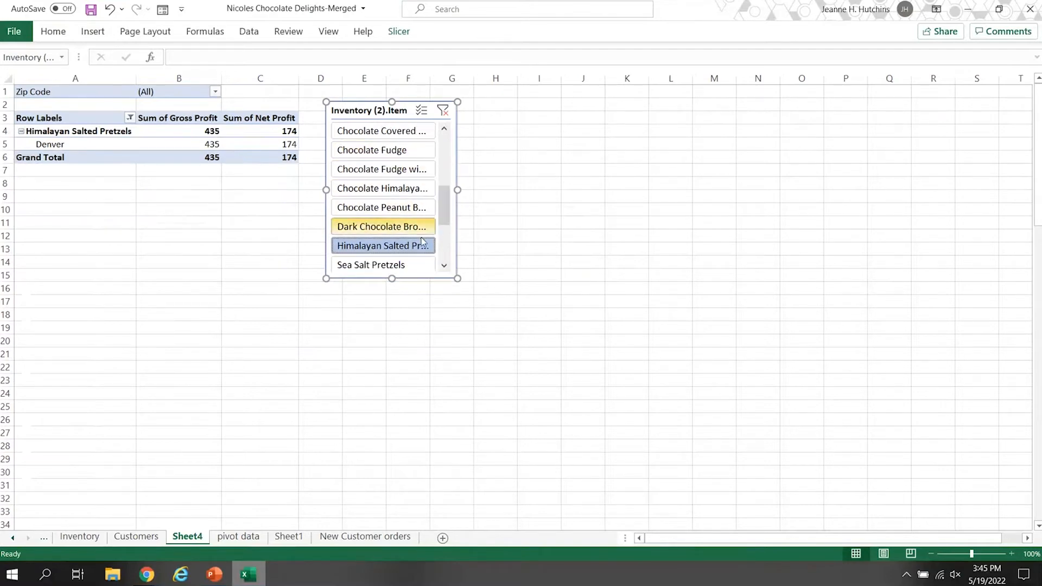
left_click(394, 266)
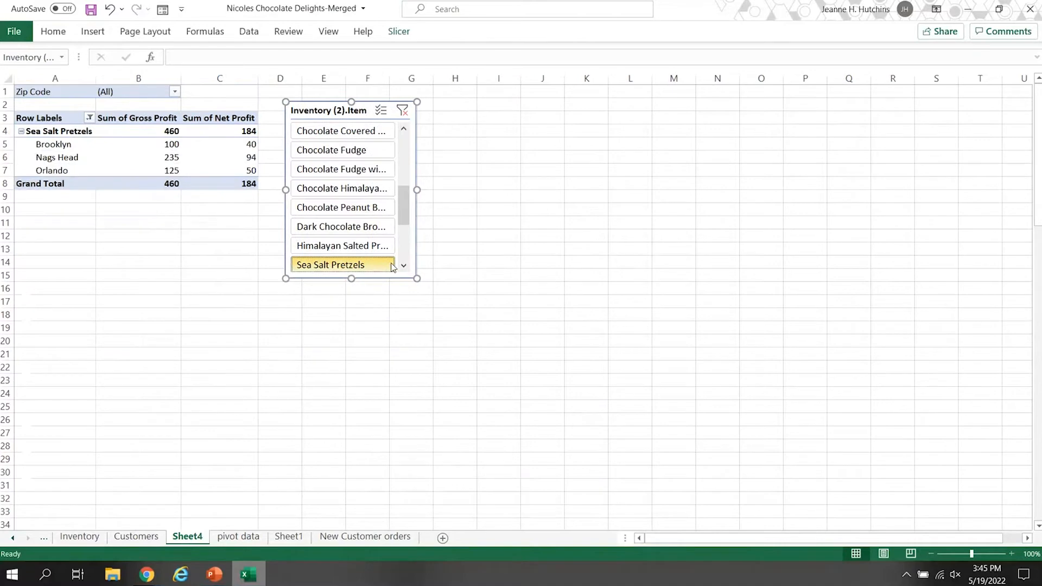
left_click(364, 244)
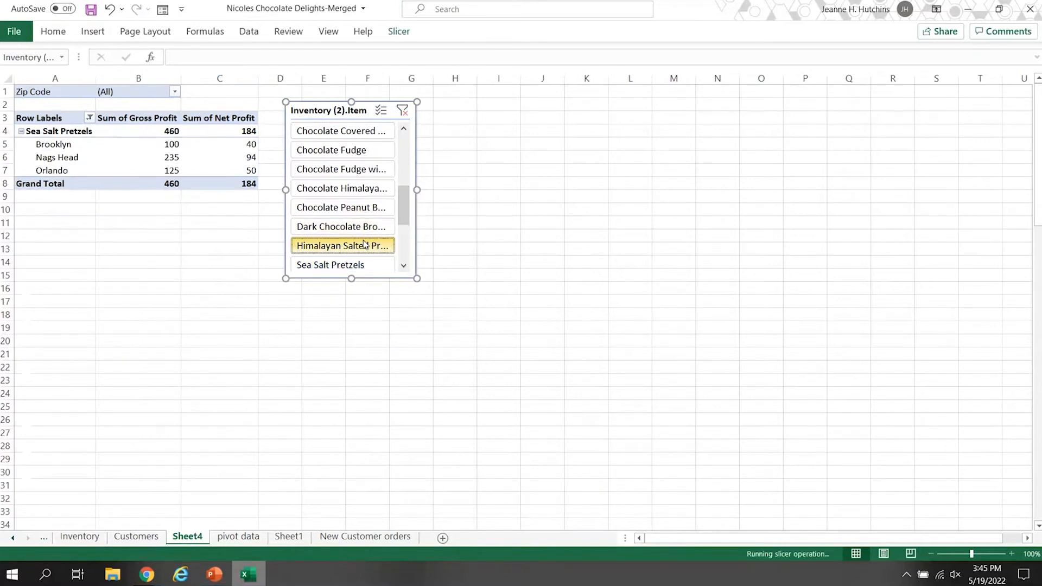
Filter the PivotTable to Apple Yogurt Covered Pretzels with the slicer, and clear the slicer filter to include all products.
scroll(380, 244, "up", 4)
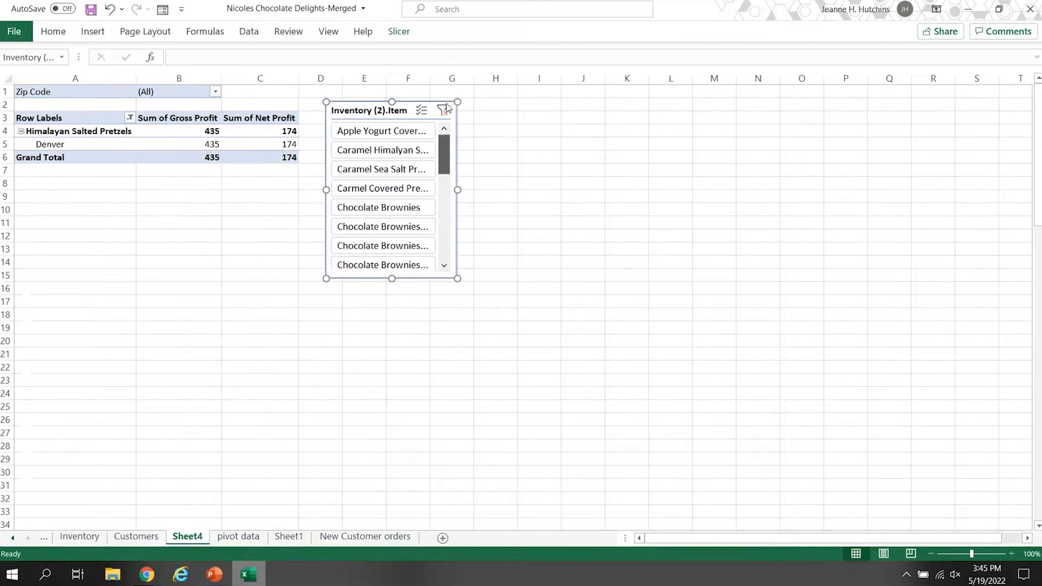
left_click(387, 134)
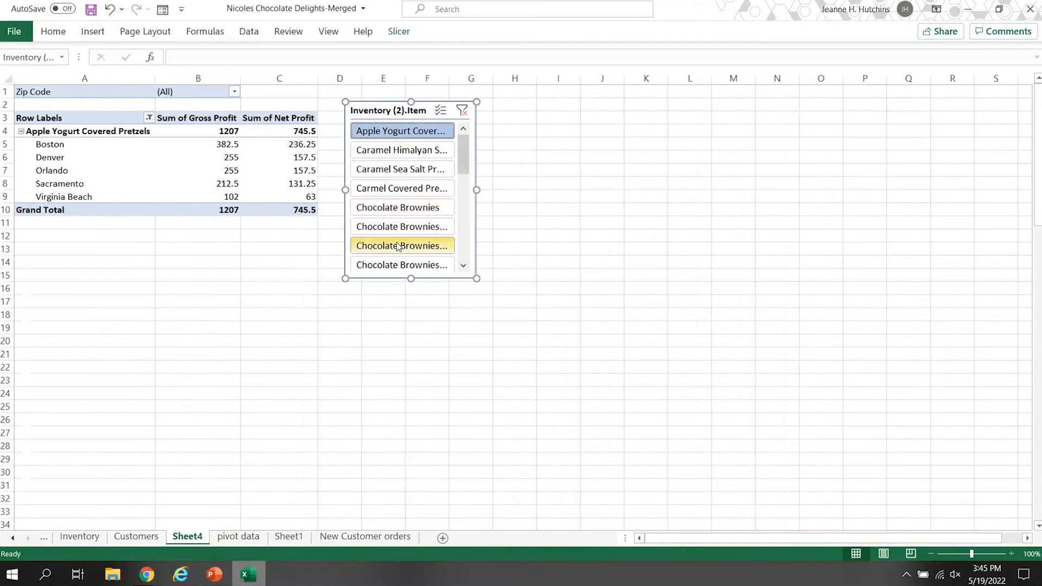
left_click(465, 112)
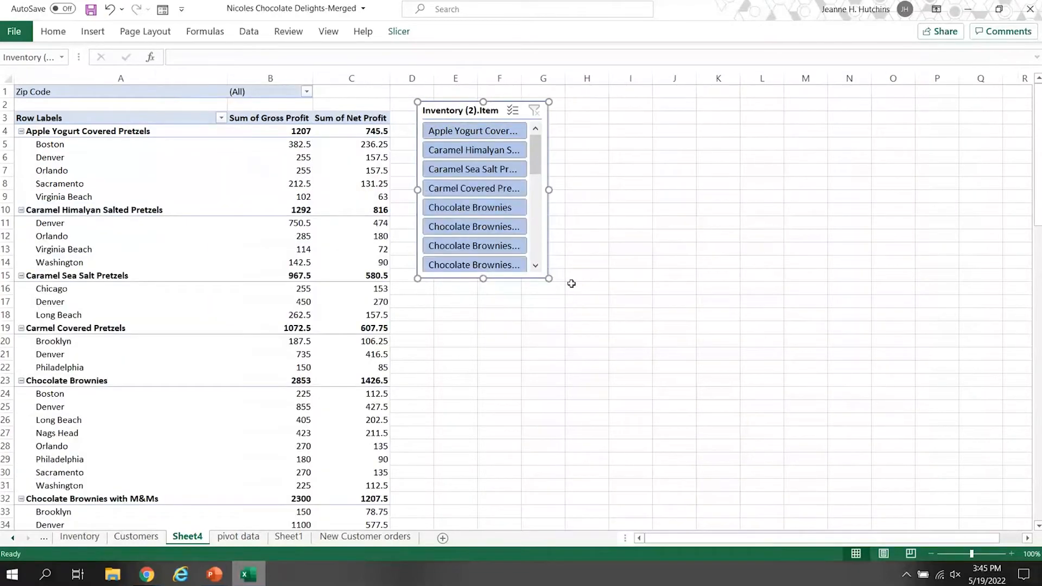
Format the Sum of Gross Profit values as Currency with two decimal places and the $ symbol.
left_click(200, 126)
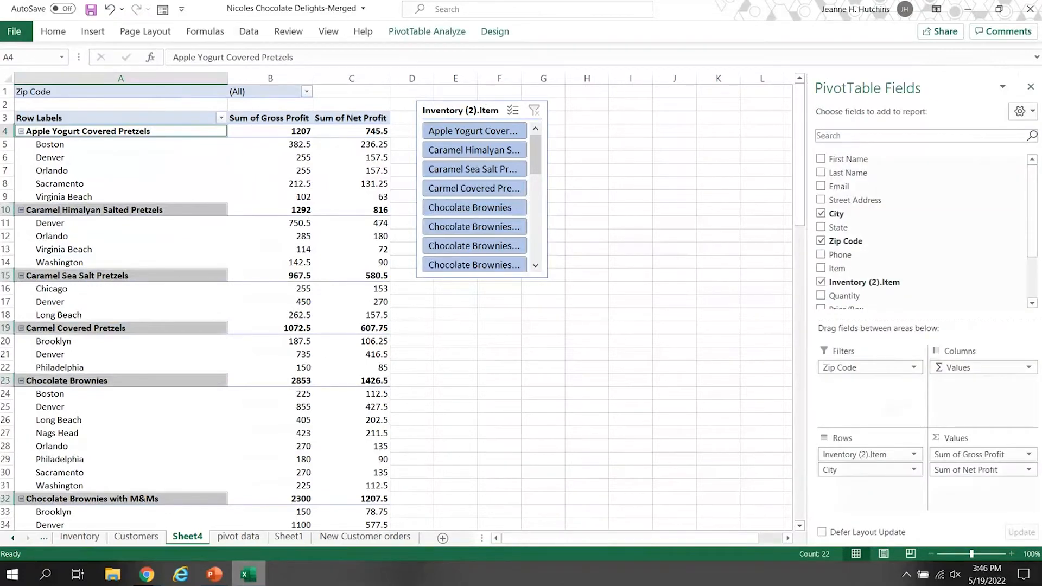
left_click(1031, 455)
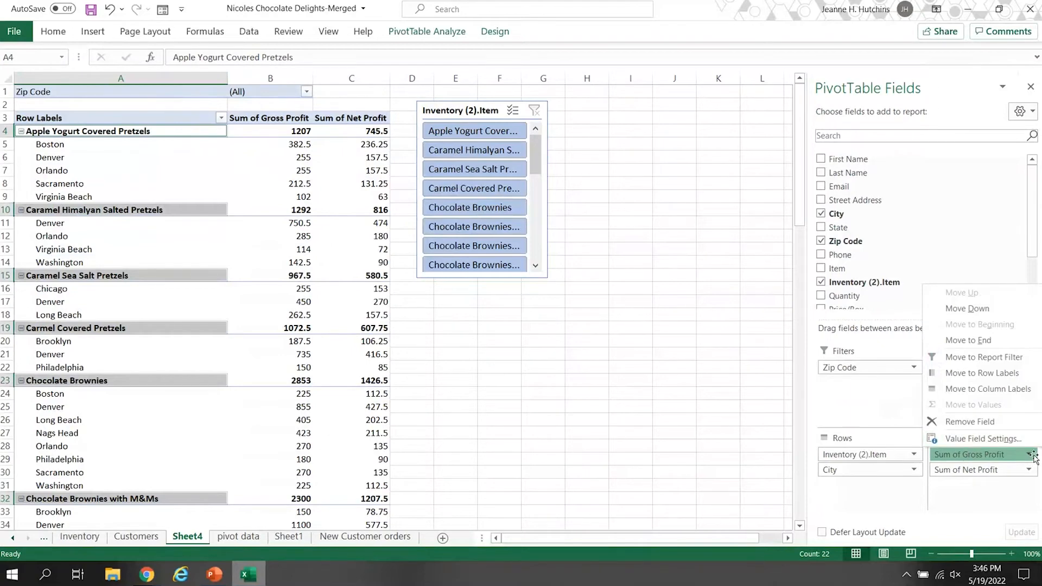
left_click(980, 440)
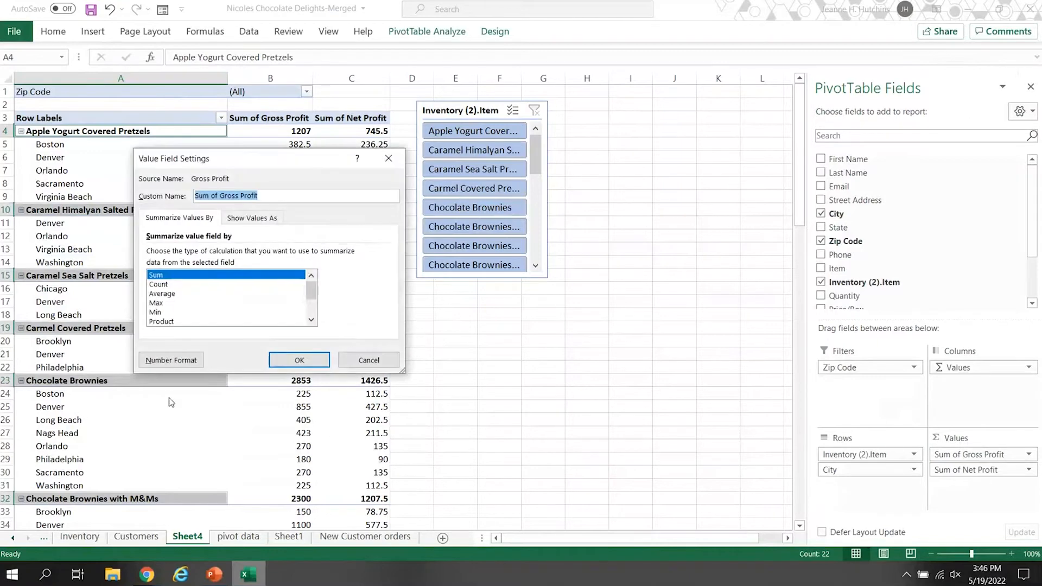
left_click(174, 363)
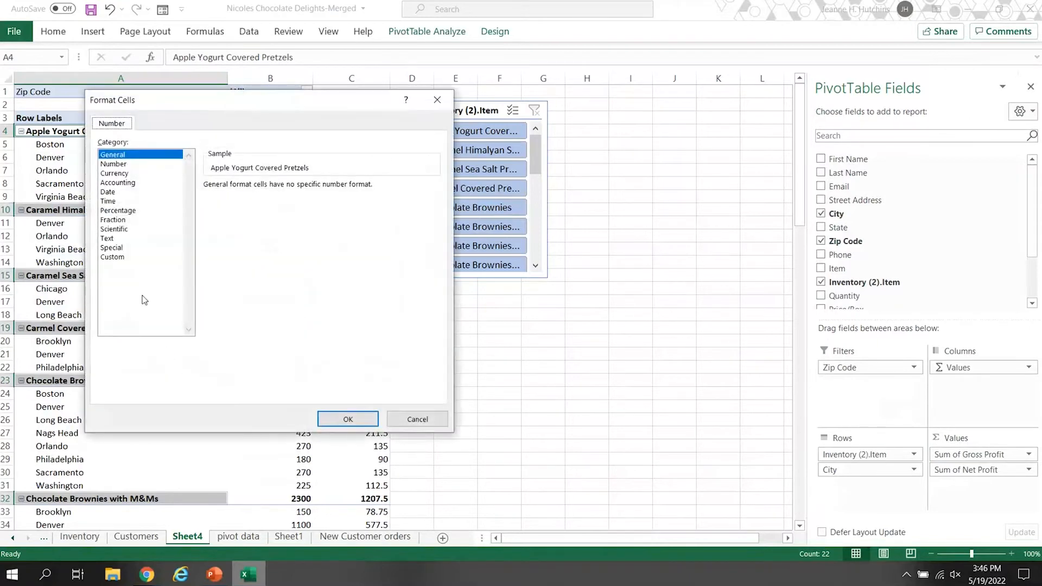
left_click(126, 174)
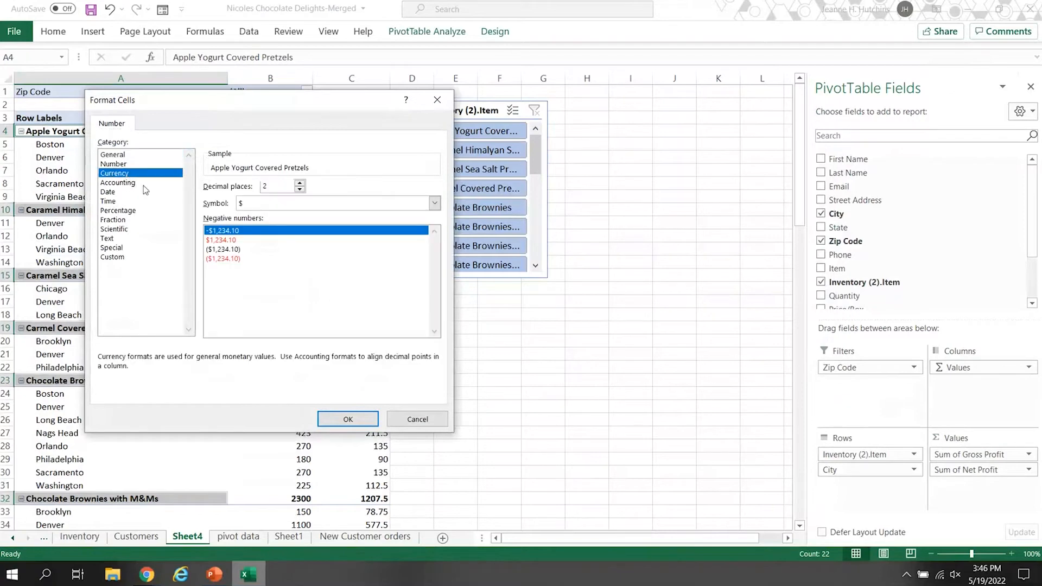
left_click(348, 421)
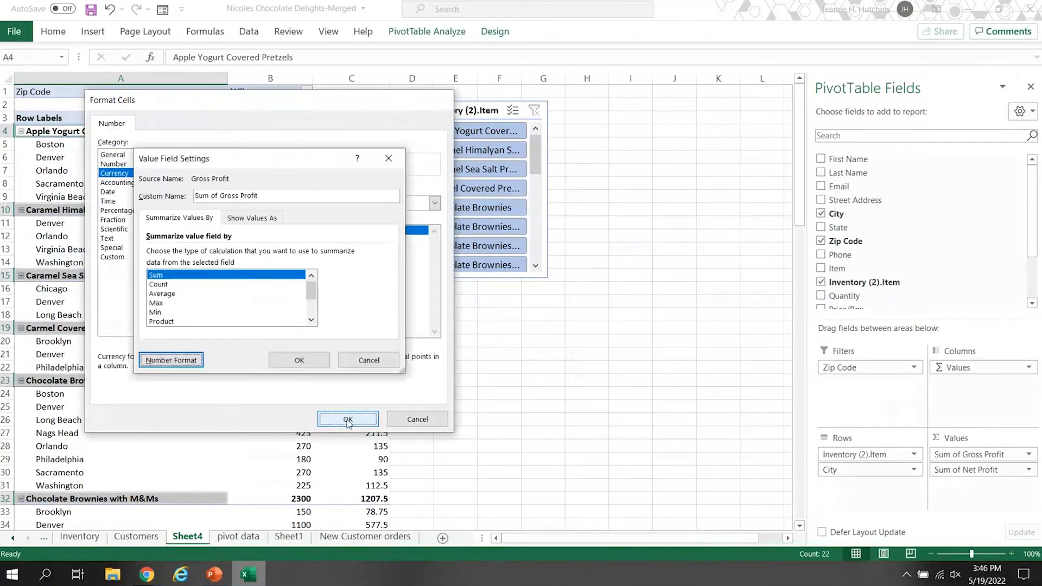
left_click(299, 360)
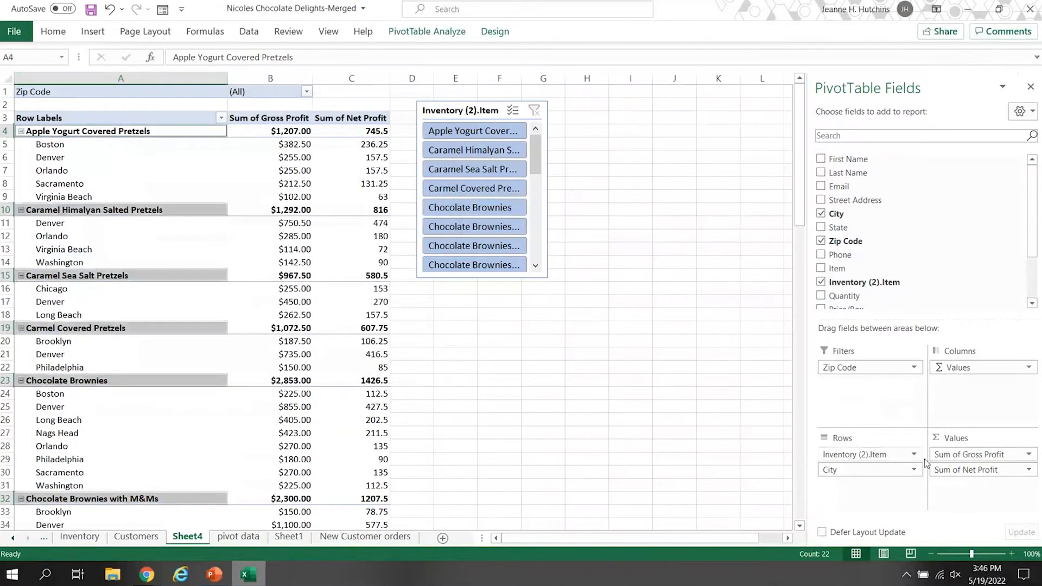
Apply the Currency number format with two decimals and the $ symbol to the Sum of Net Profit values.
left_click(969, 469)
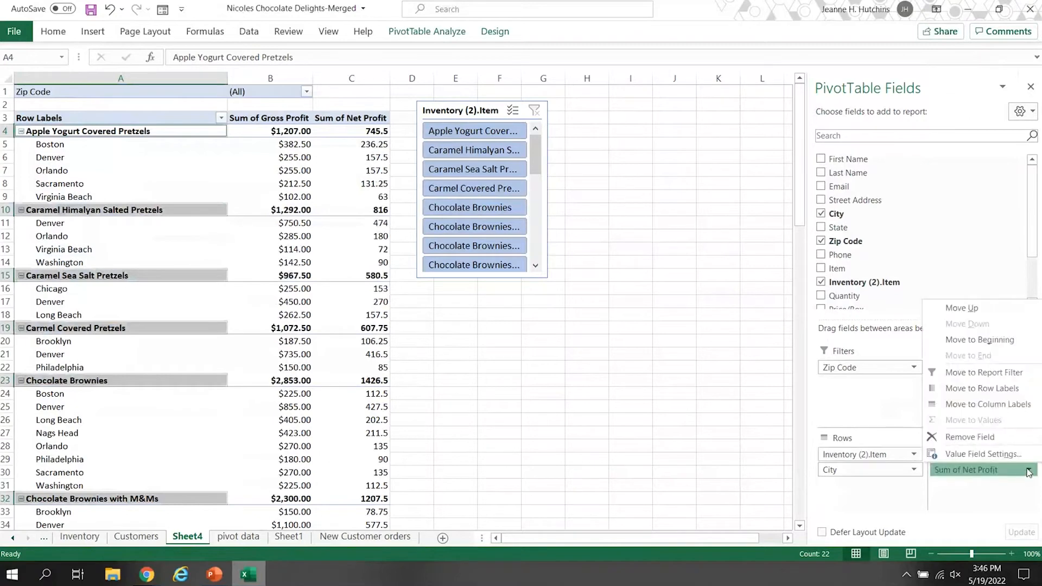
left_click(1004, 453)
left_click(163, 362)
left_click(115, 174)
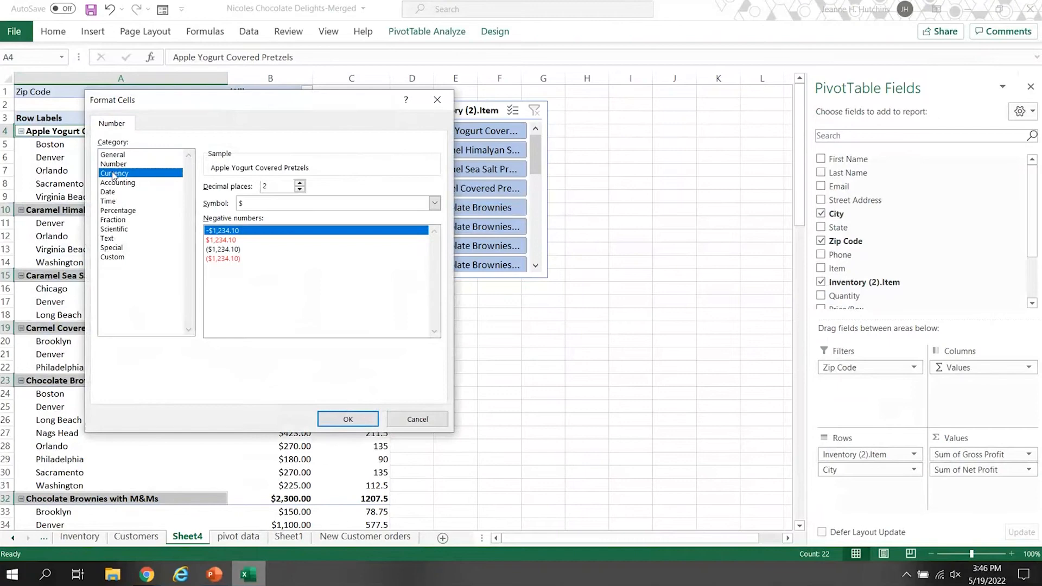
left_click(349, 420)
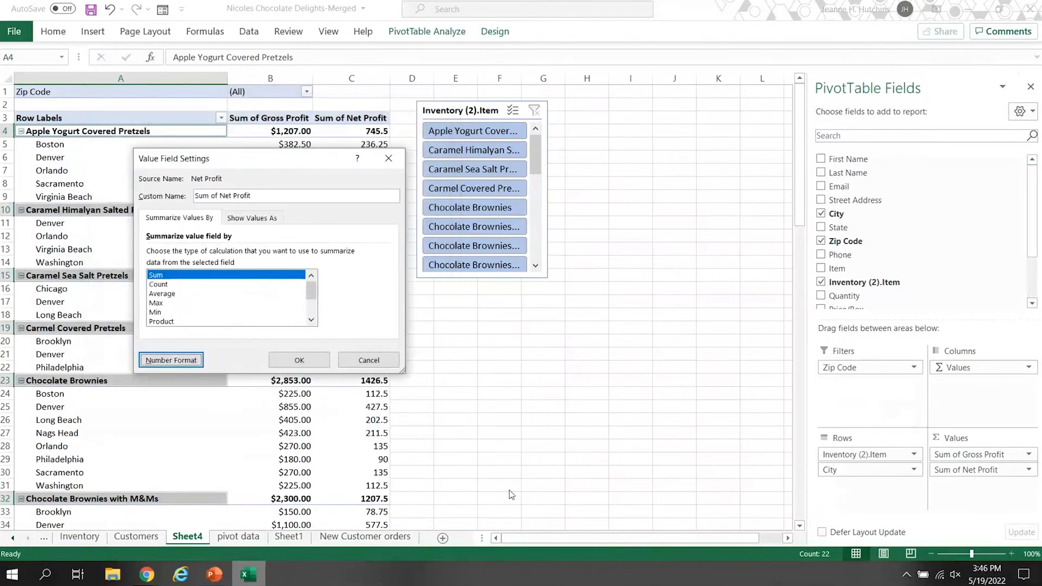
left_click(299, 361)
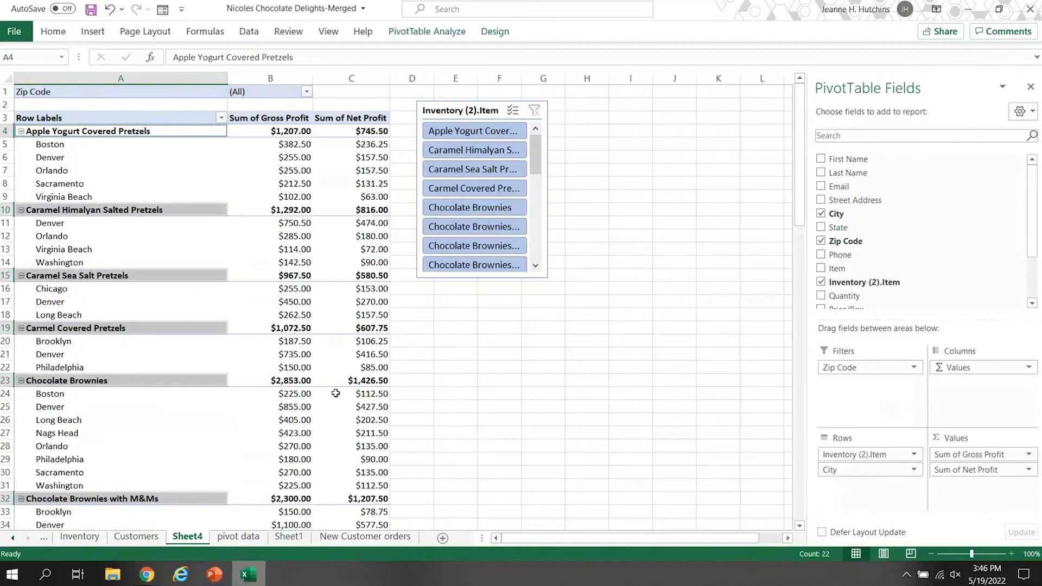
Collapse the city rows of the first five products, from Apple Yogurt Covered Pretzels through Chocolate Brownies.
scroll(337, 396, "down", 5)
scroll(341, 398, "down", 4)
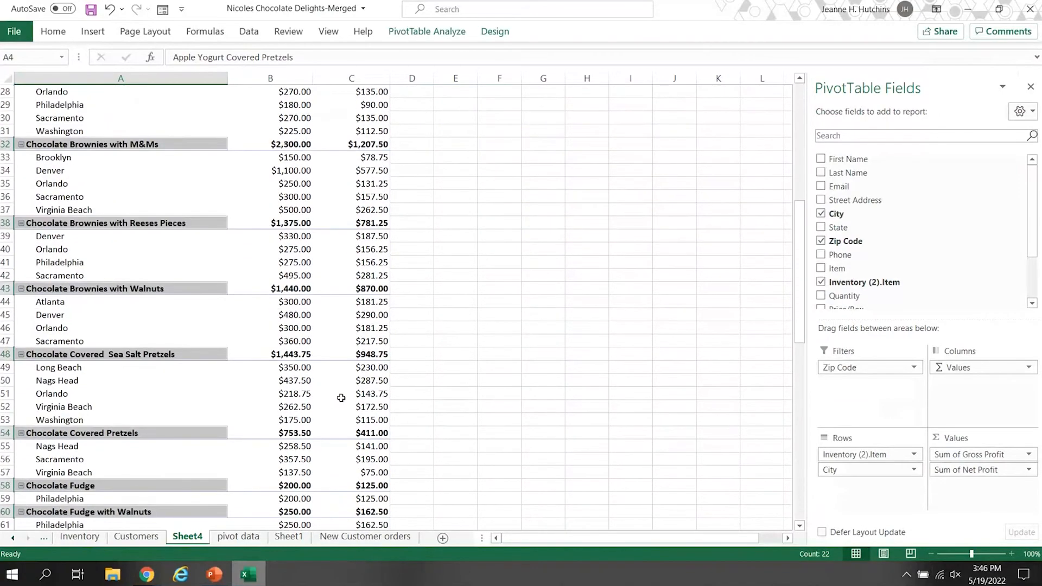
scroll(338, 394, "up", 9)
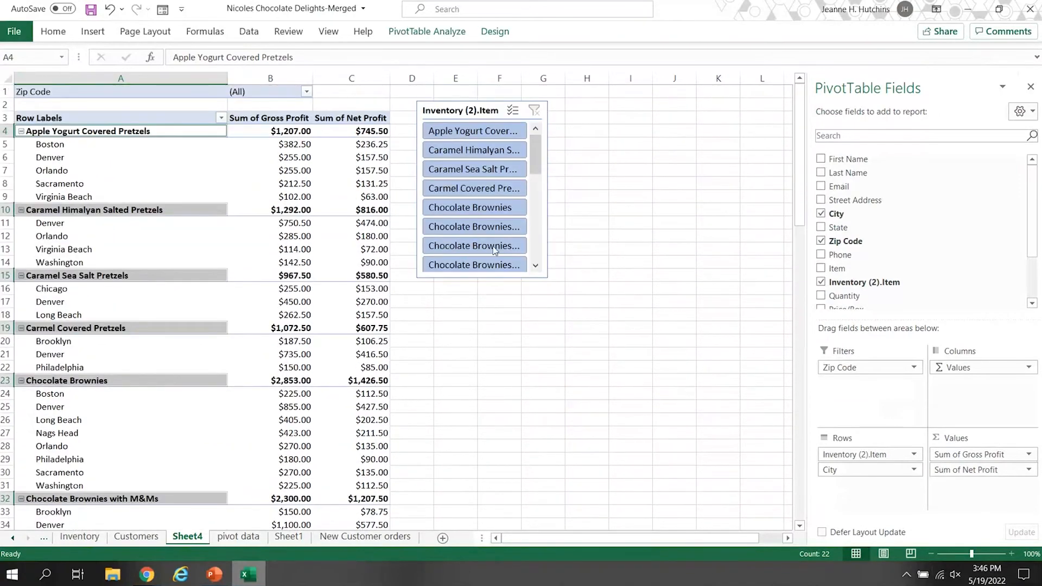
left_click(22, 132)
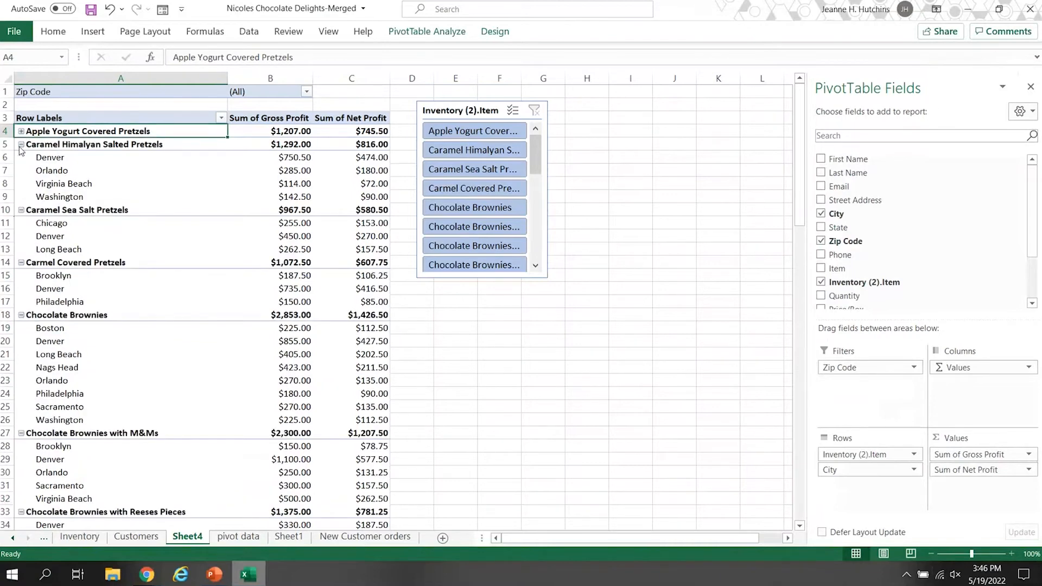
left_click(21, 144)
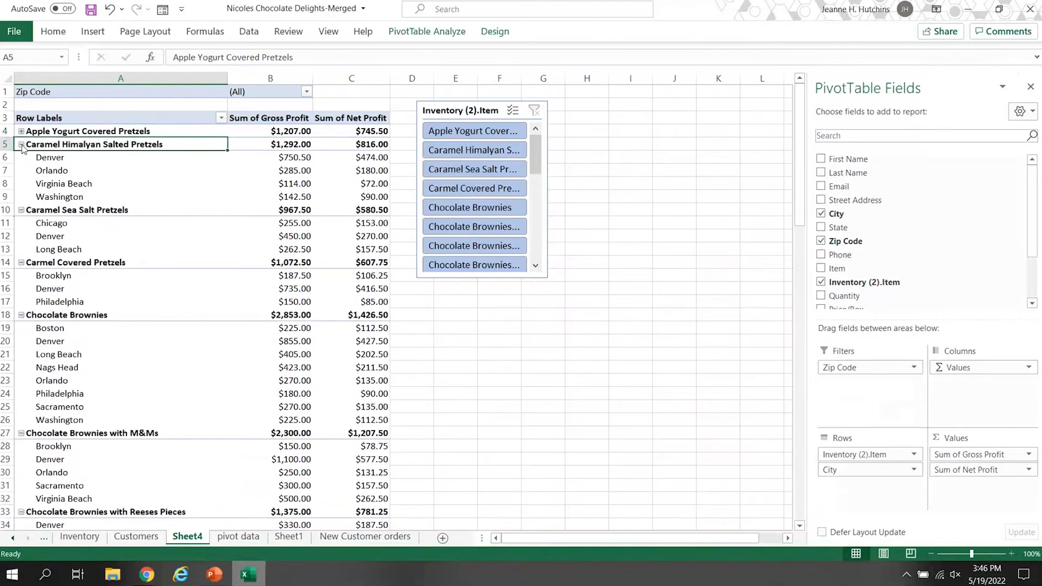
left_click(21, 157)
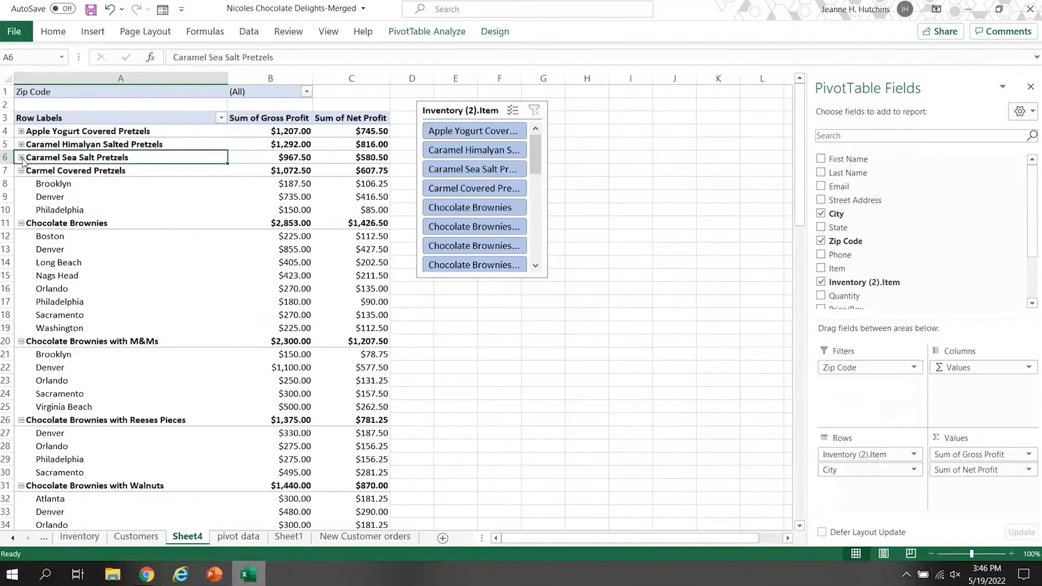
left_click(21, 171)
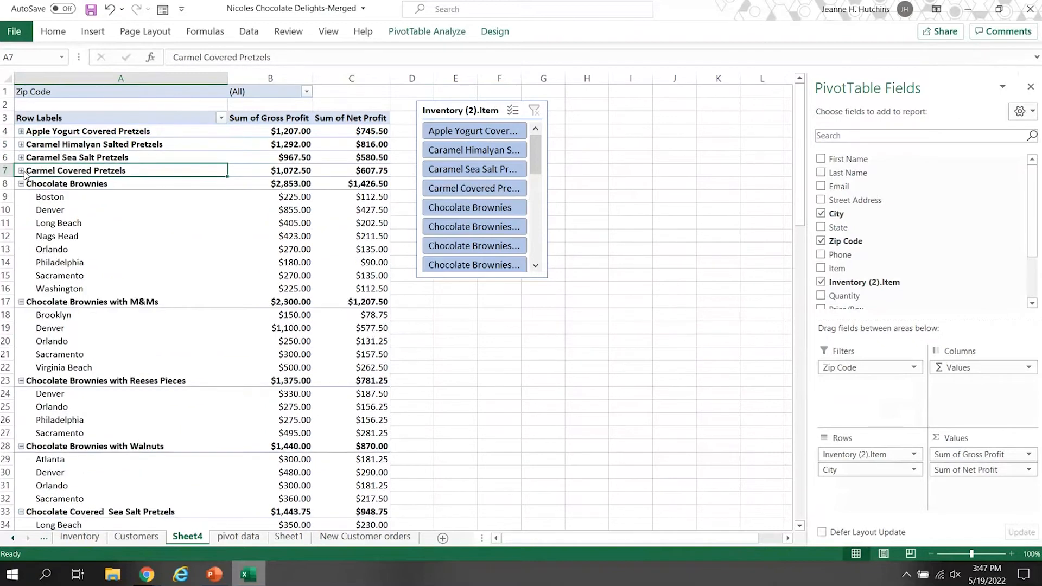
left_click(21, 184)
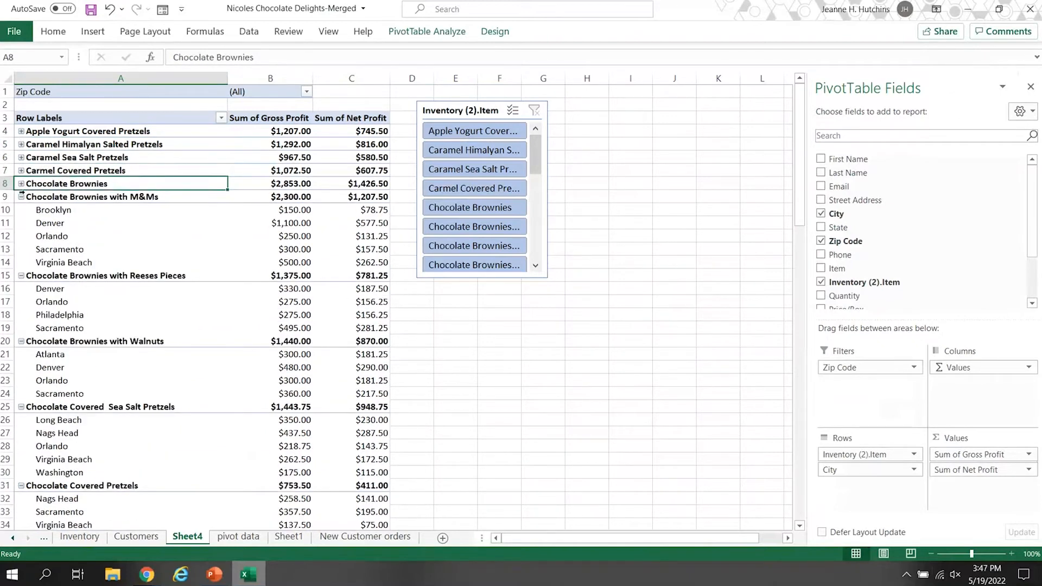
left_click(22, 184)
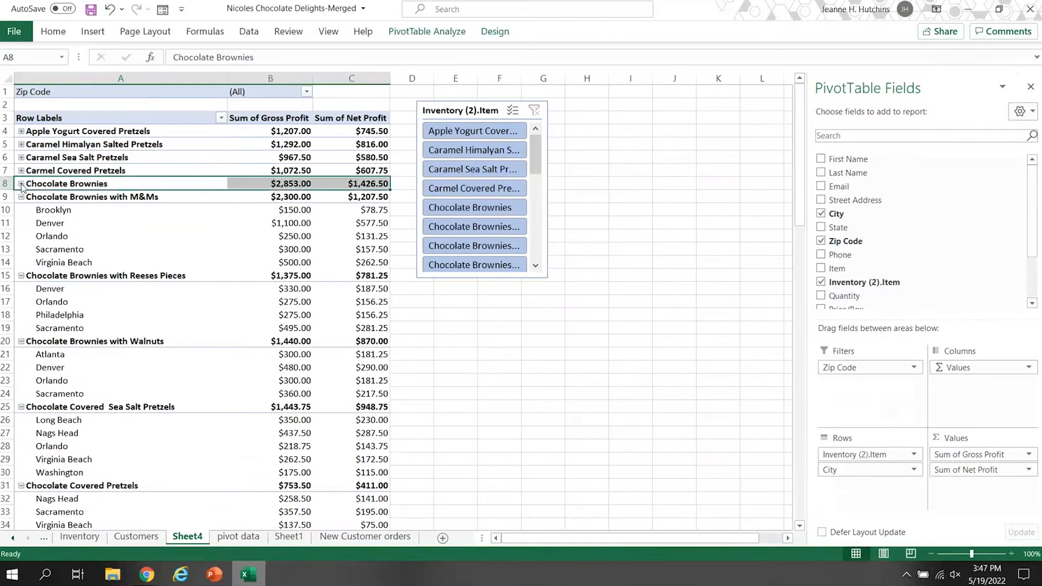
left_click(21, 184)
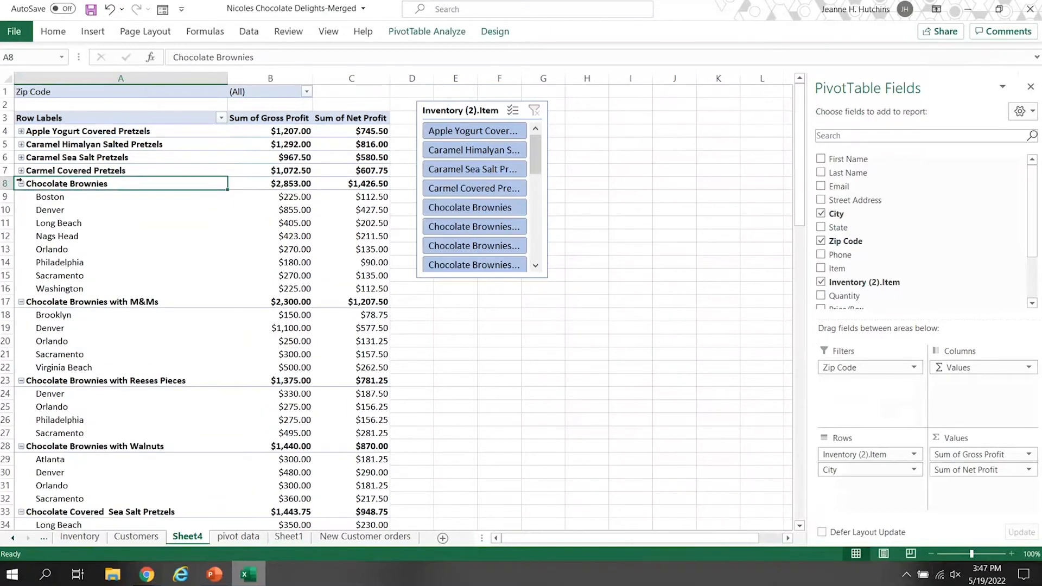
left_click(21, 184)
Collapse the remaining product groups, from Chocolate Brownies with M&Ms through White Chocolate with Sea Salt Pretzels.
left_click(22, 199)
left_click(21, 197)
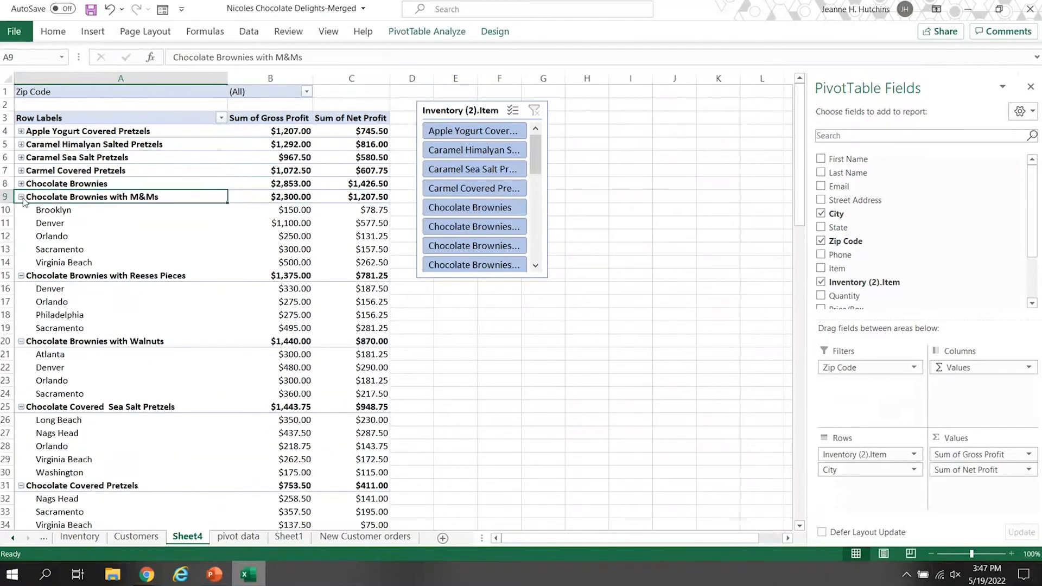
left_click(24, 215)
left_click(21, 210)
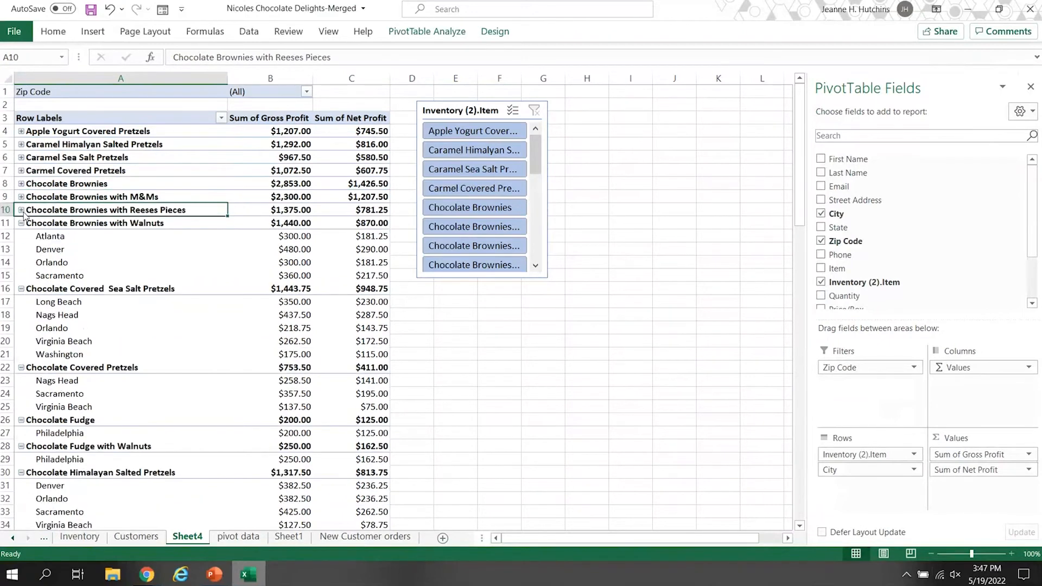
left_click(22, 225)
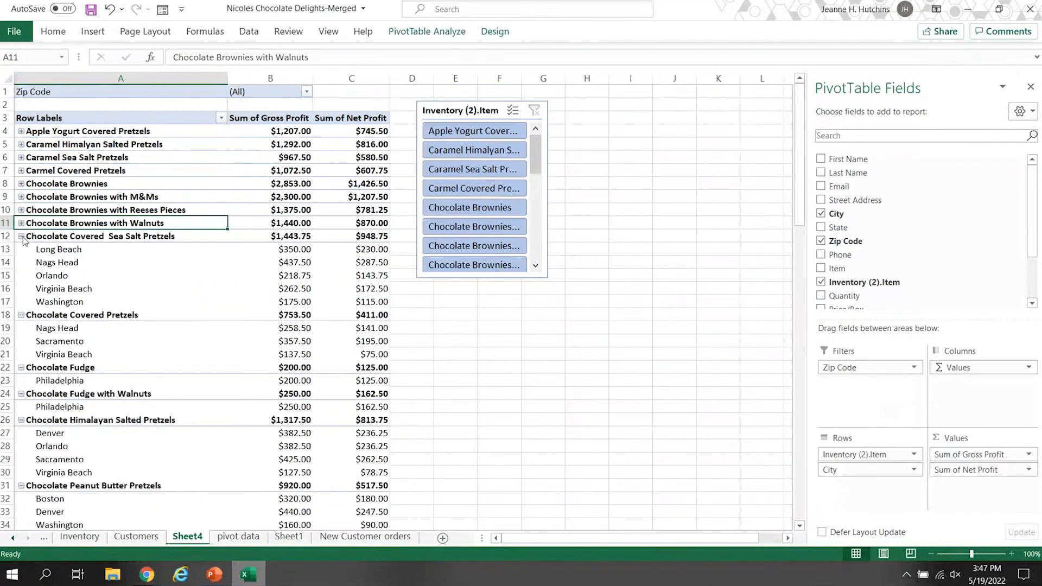
left_click(21, 237)
left_click(21, 250)
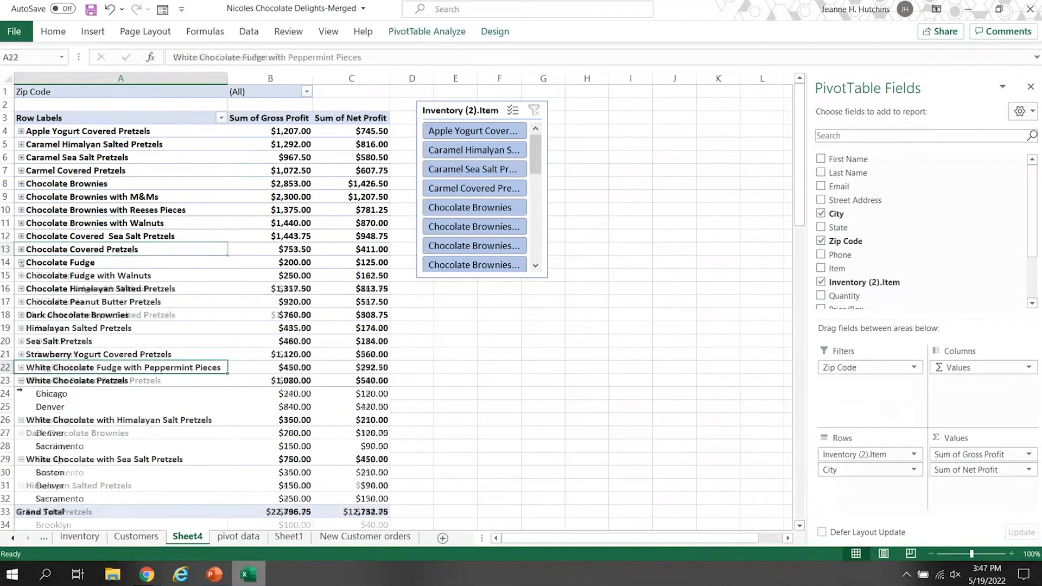
left_click(21, 382)
left_click(21, 395)
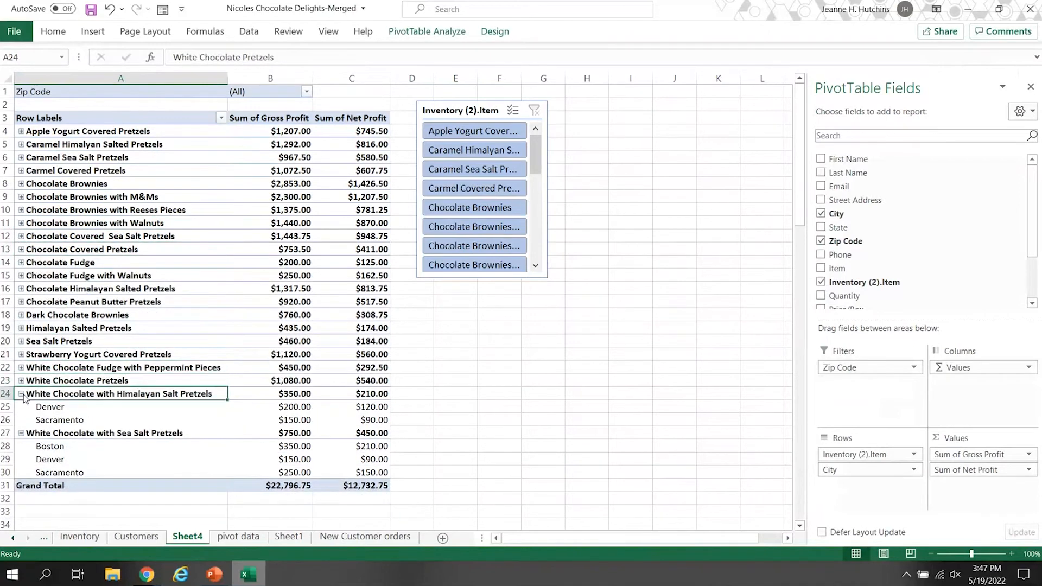
left_click(21, 408)
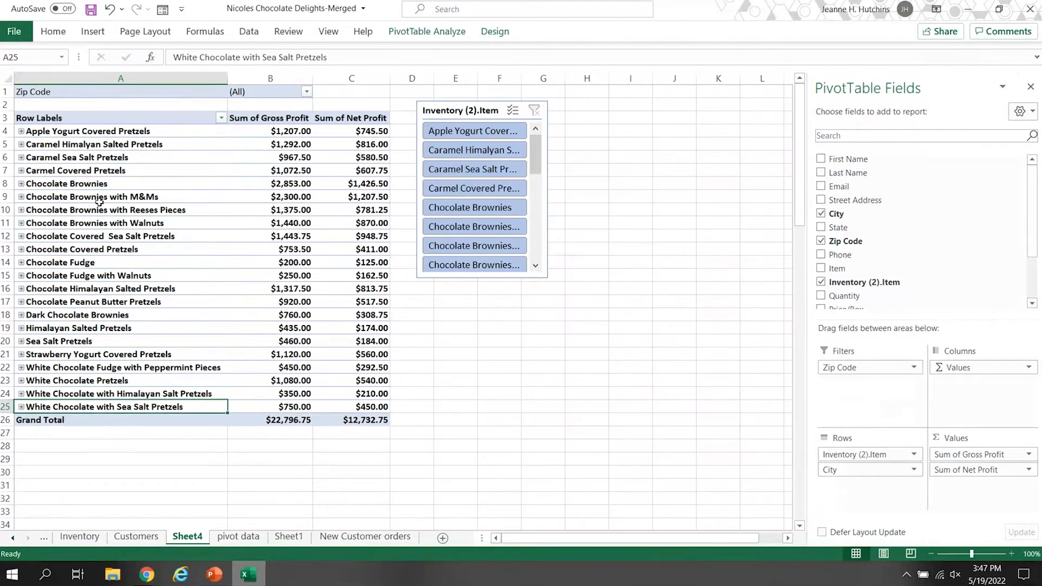
Expand the city rows of the first six products, from Apple Yogurt Covered Pretzels through Chocolate Brownies with M&Ms.
left_click(21, 132)
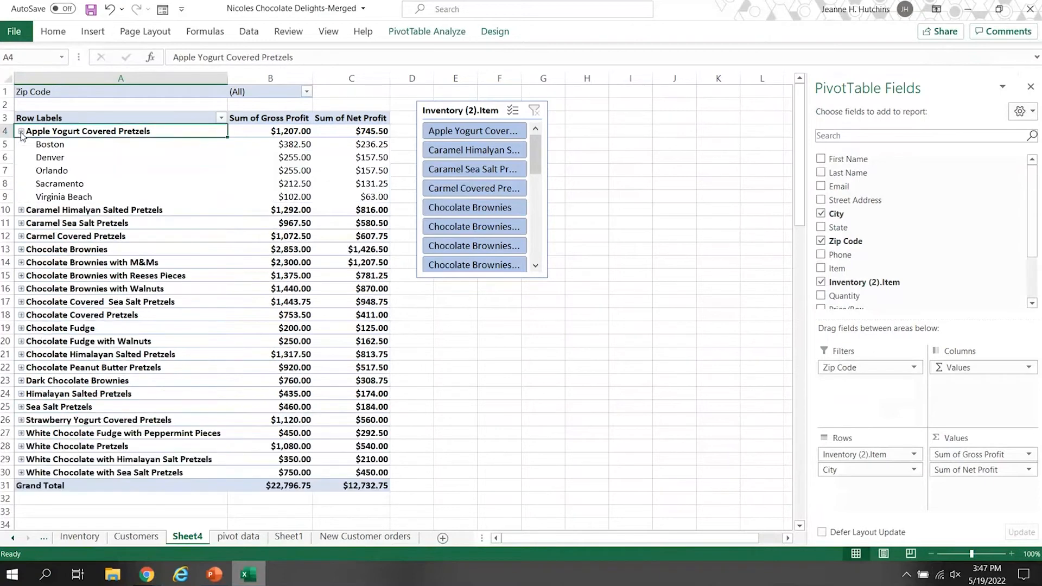
left_click(21, 211)
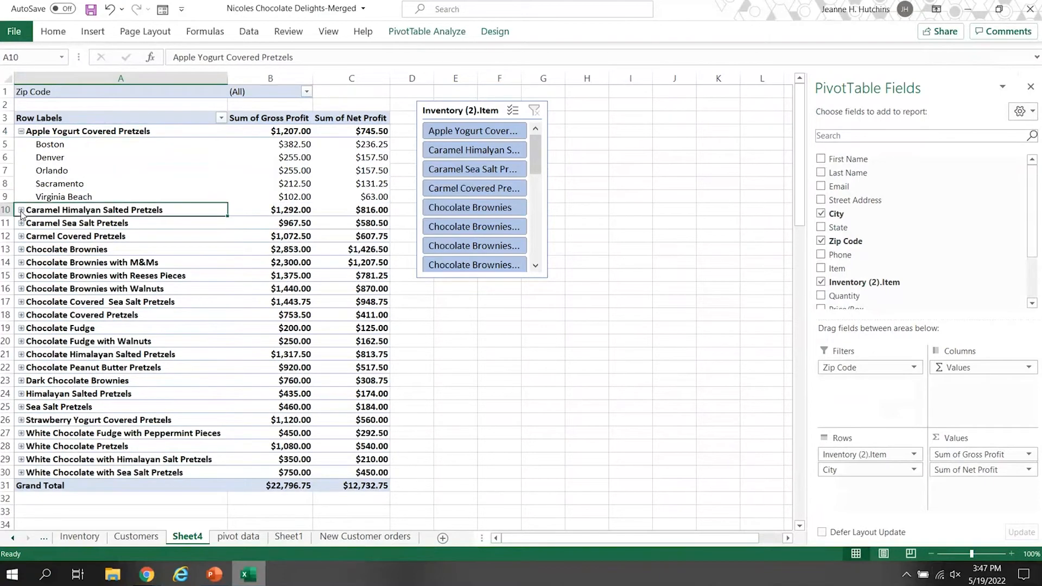
left_click(22, 275)
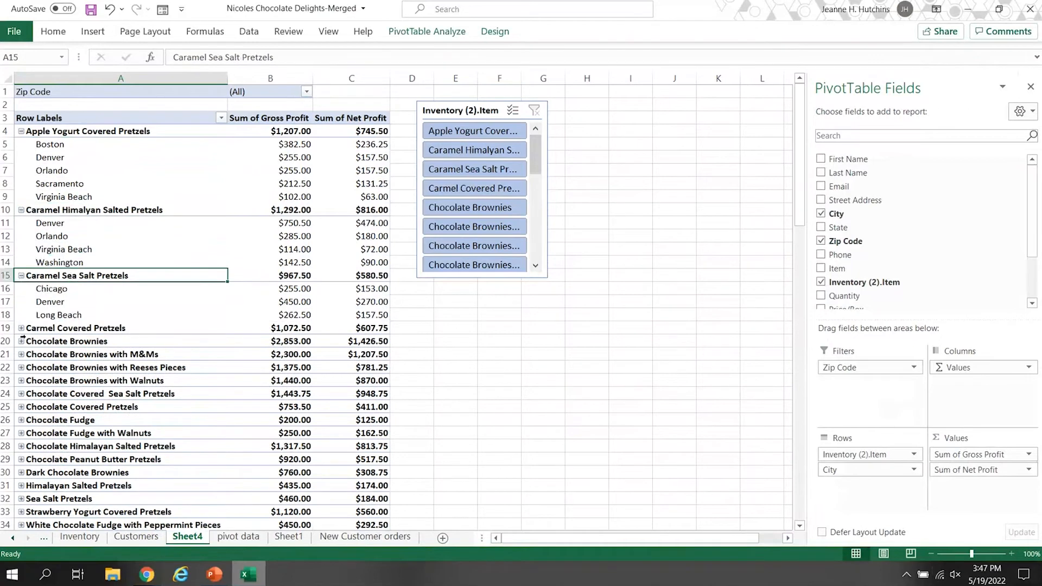
left_click(21, 329)
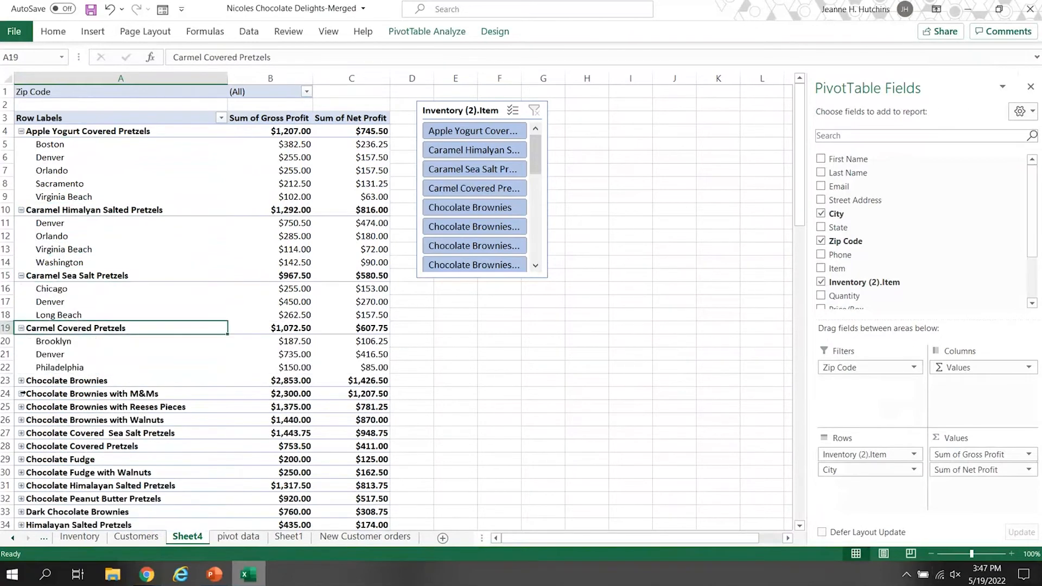
left_click(22, 382)
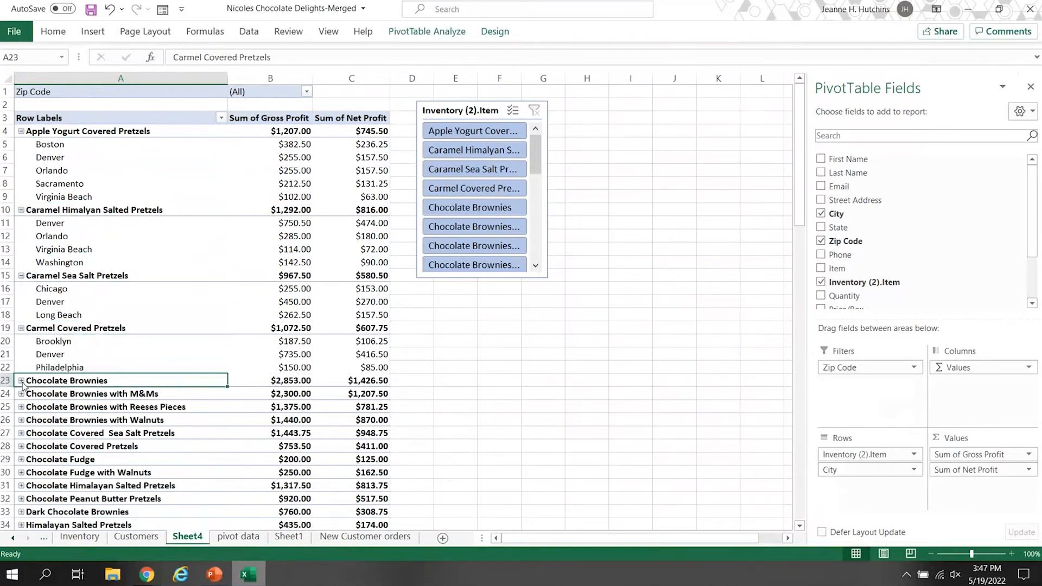
left_click(27, 500)
left_click(21, 499)
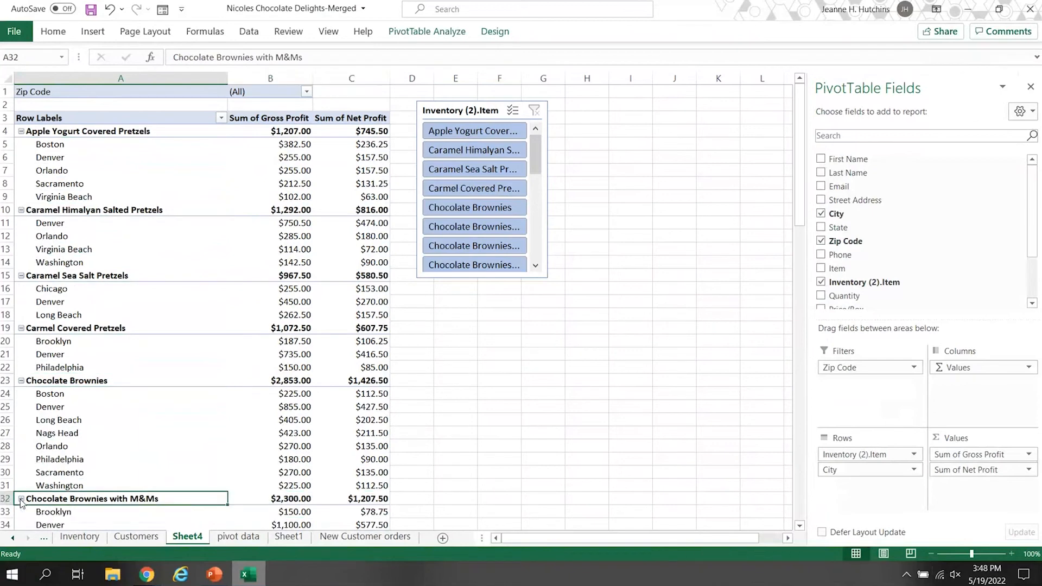
Expand the city rows of the products from Chocolate Brownies with Reeses Pieces through Chocolate Fudge.
scroll(31, 407, "down", 1)
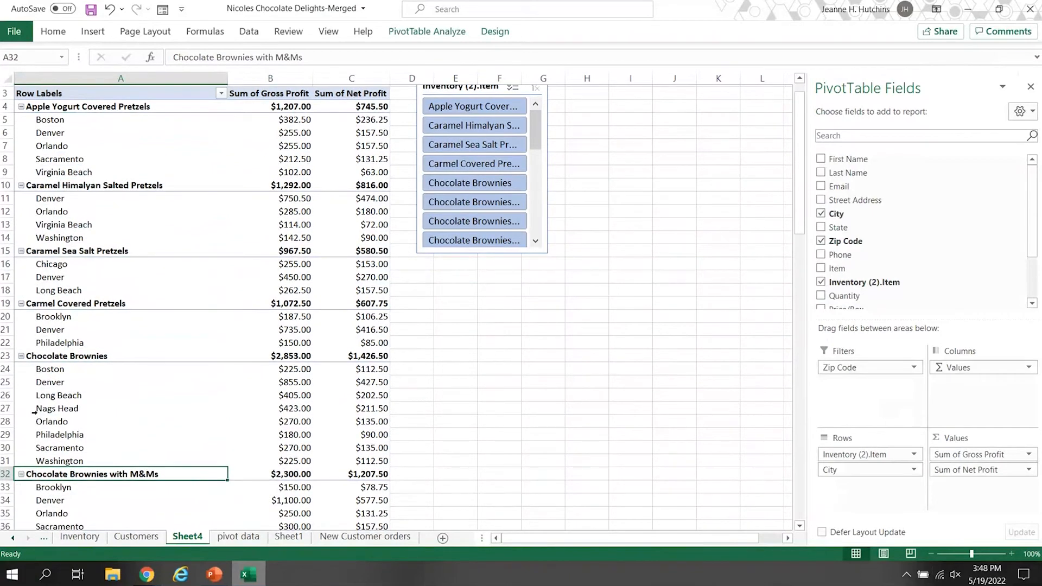
scroll(34, 413, "down", 3)
left_click(21, 421)
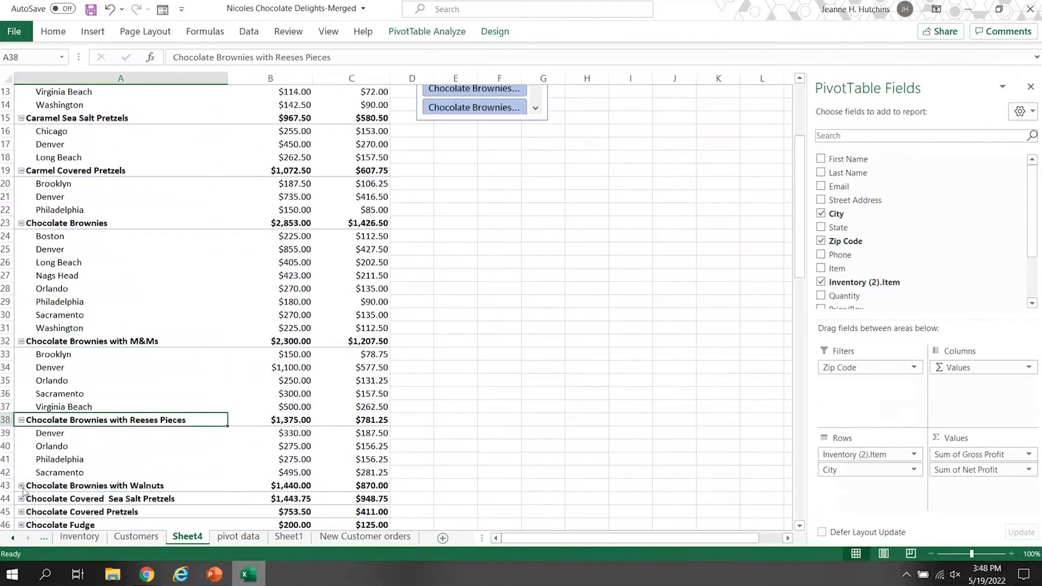
left_click(21, 486)
scroll(23, 491, "down", 2)
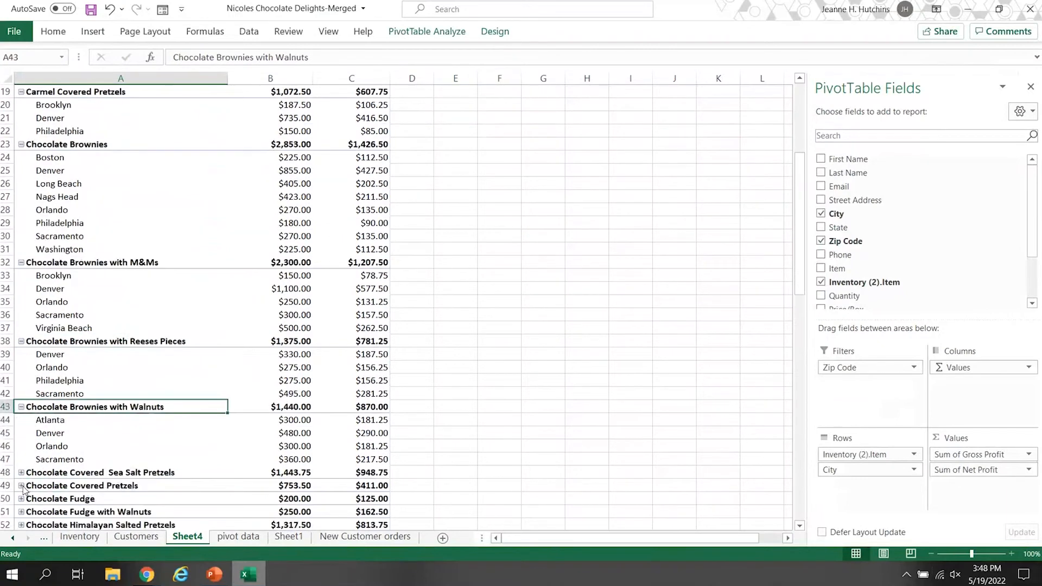
scroll(23, 491, "down", 4)
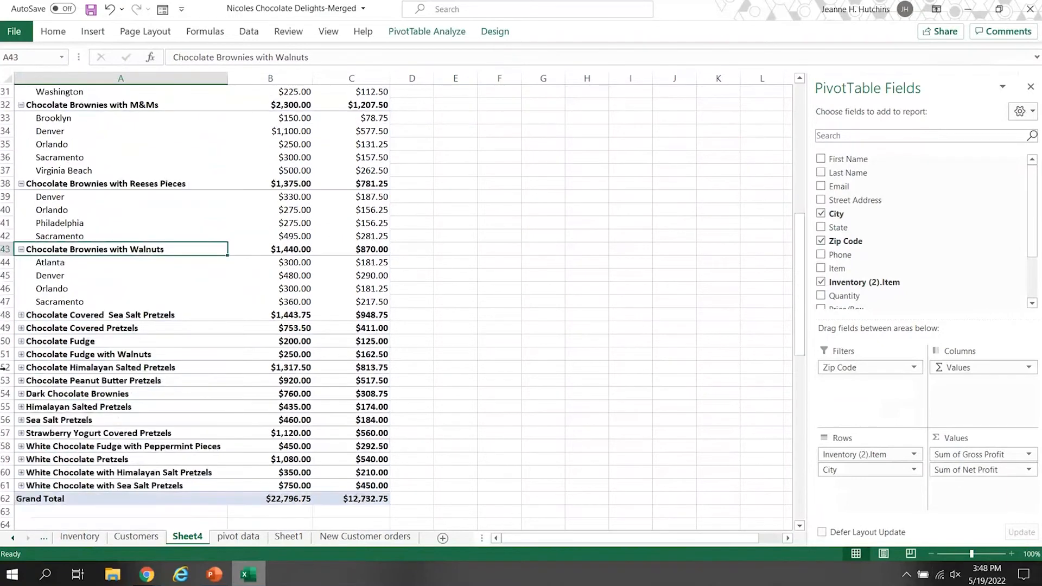
left_click(22, 446)
scroll(34, 123, "up", 10)
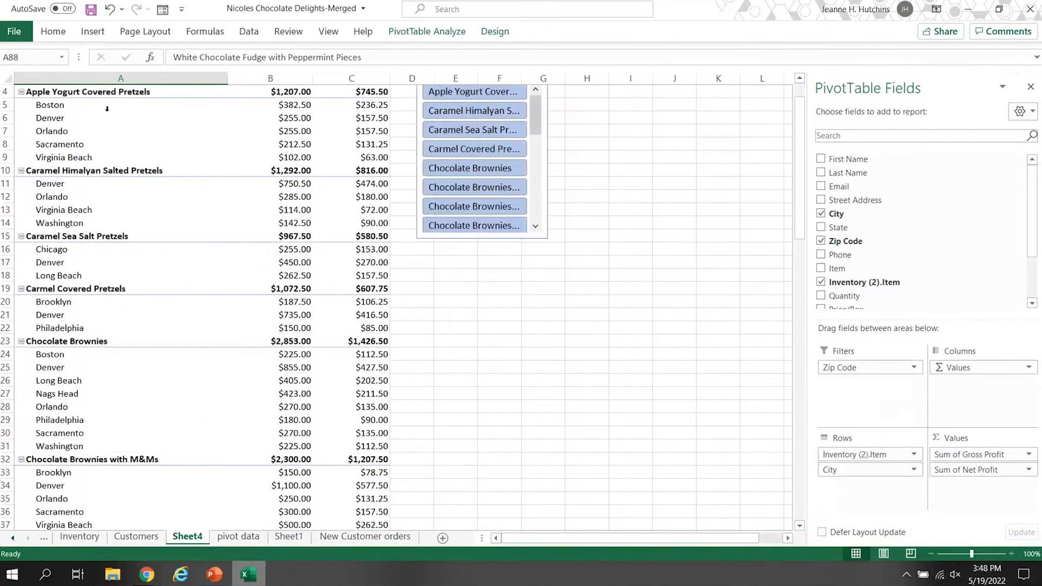
Set the PivotTable to show no subtotals for the product groups.
left_click(104, 110)
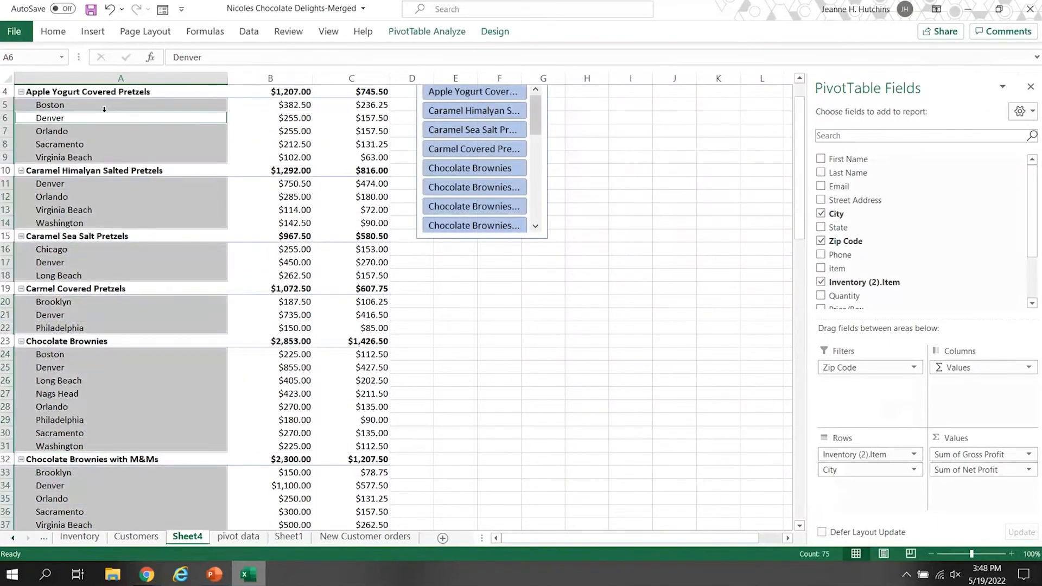
left_click(131, 86)
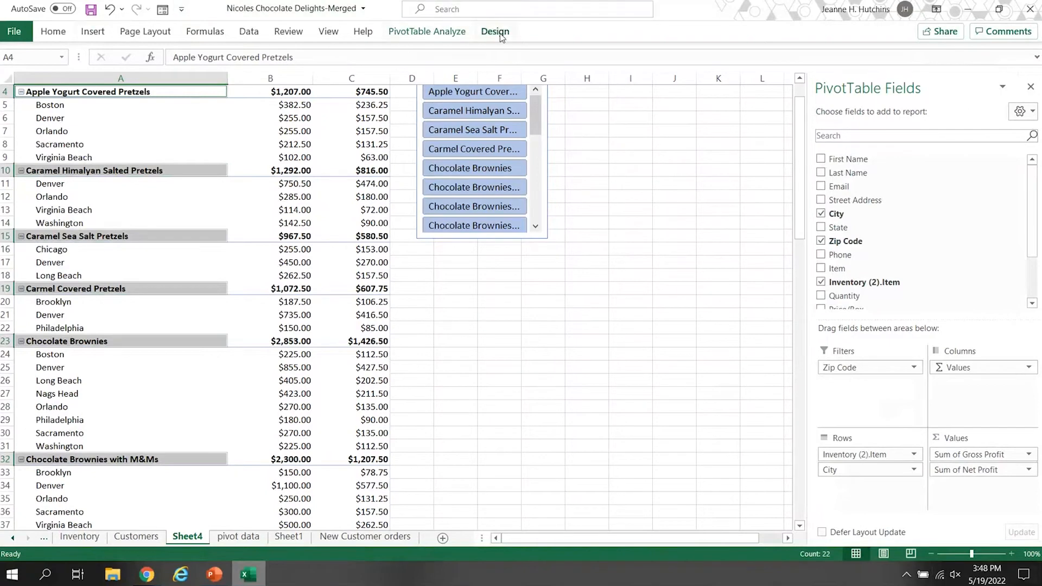
left_click(444, 36)
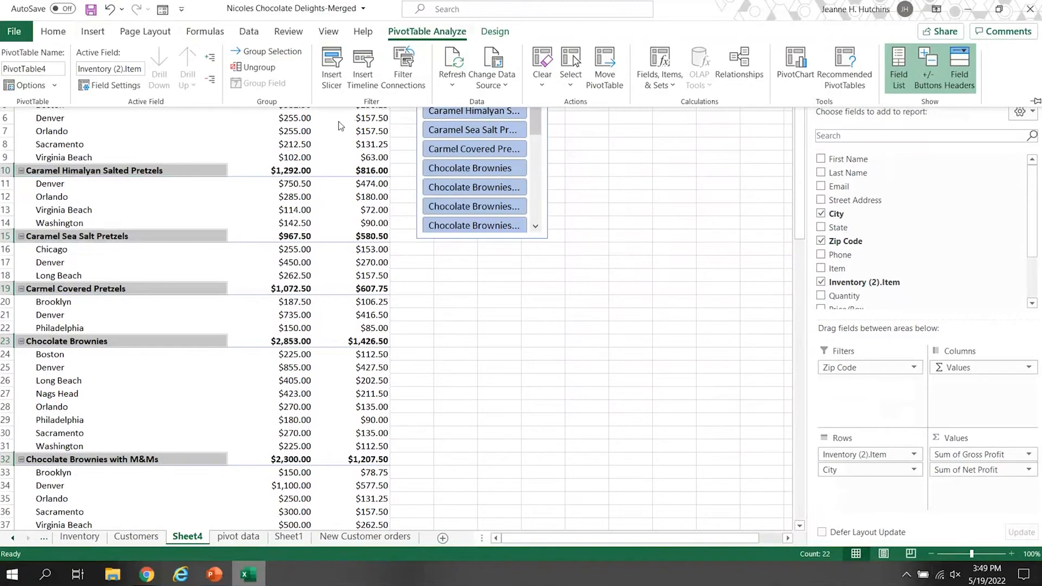
left_click(499, 33)
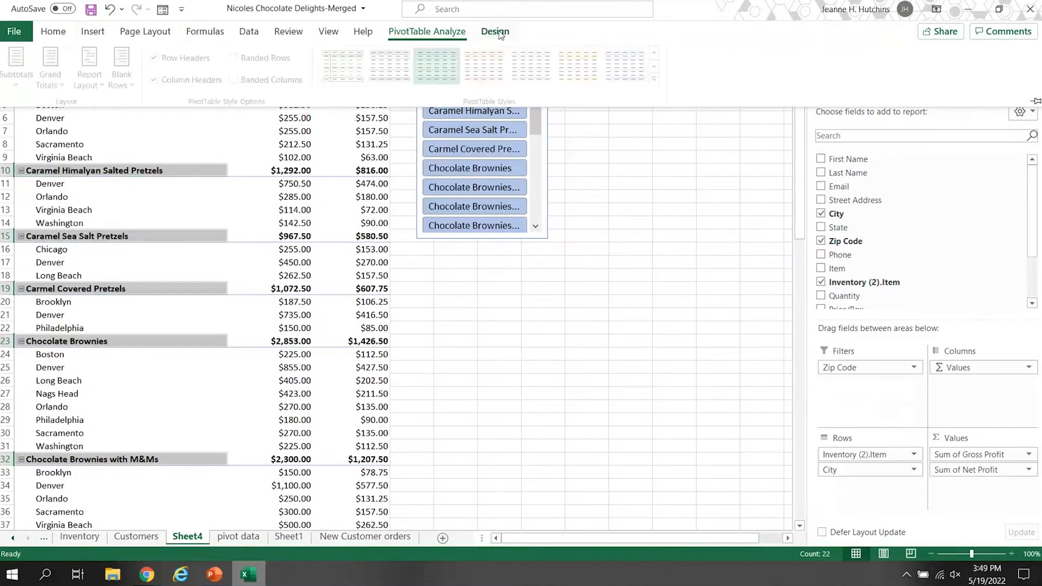
scroll(212, 279, "up", 1)
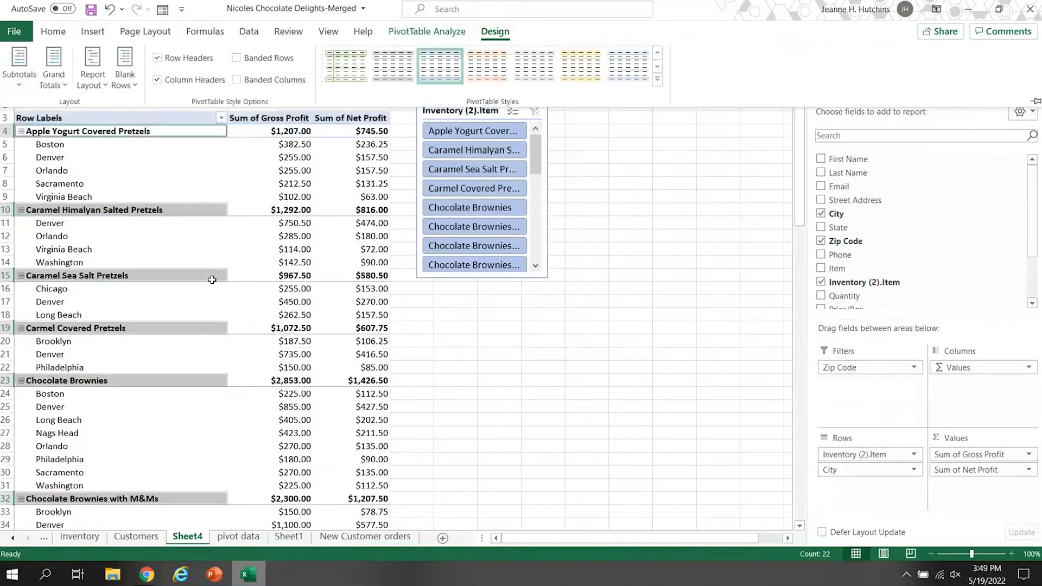
left_click(19, 65)
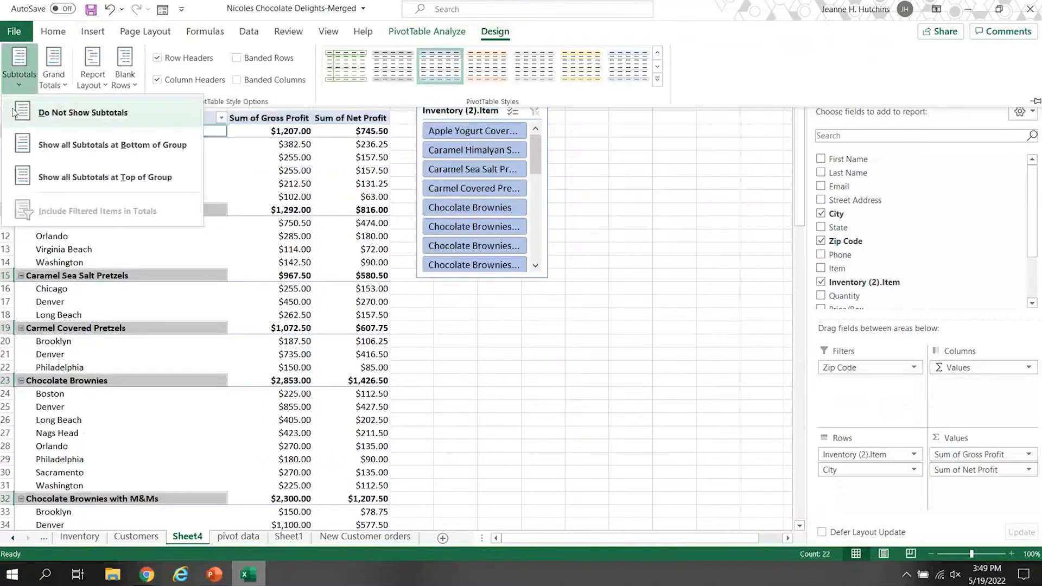
left_click(63, 114)
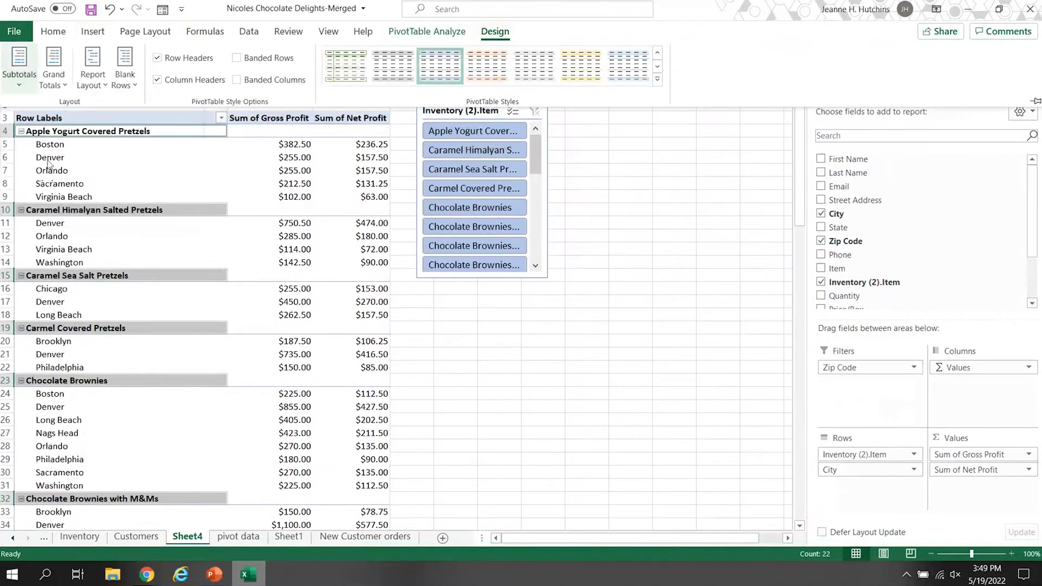
Try grand totals for rows only and switch them to columns only.
left_click(56, 88)
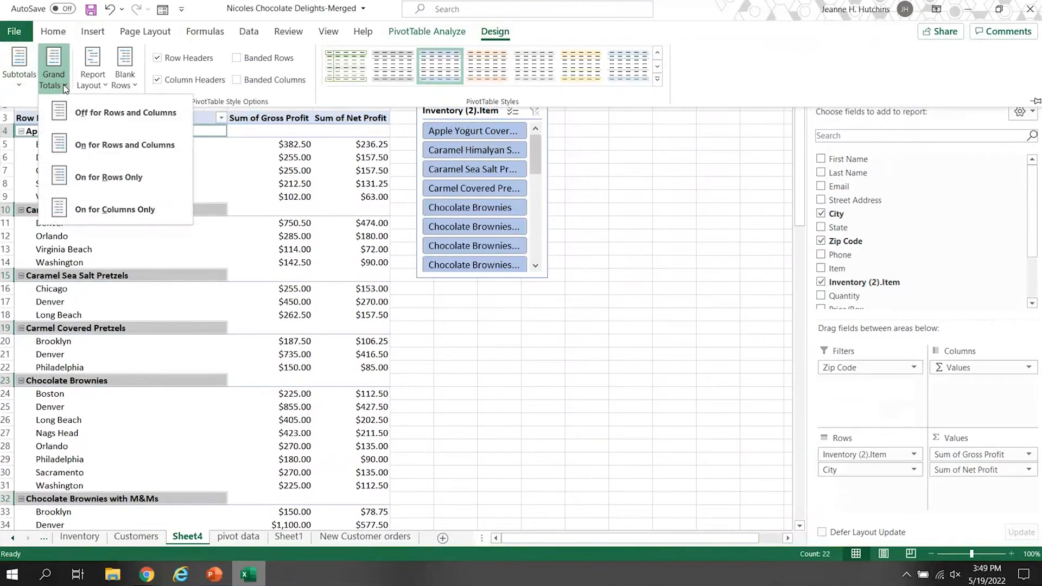
left_click(100, 180)
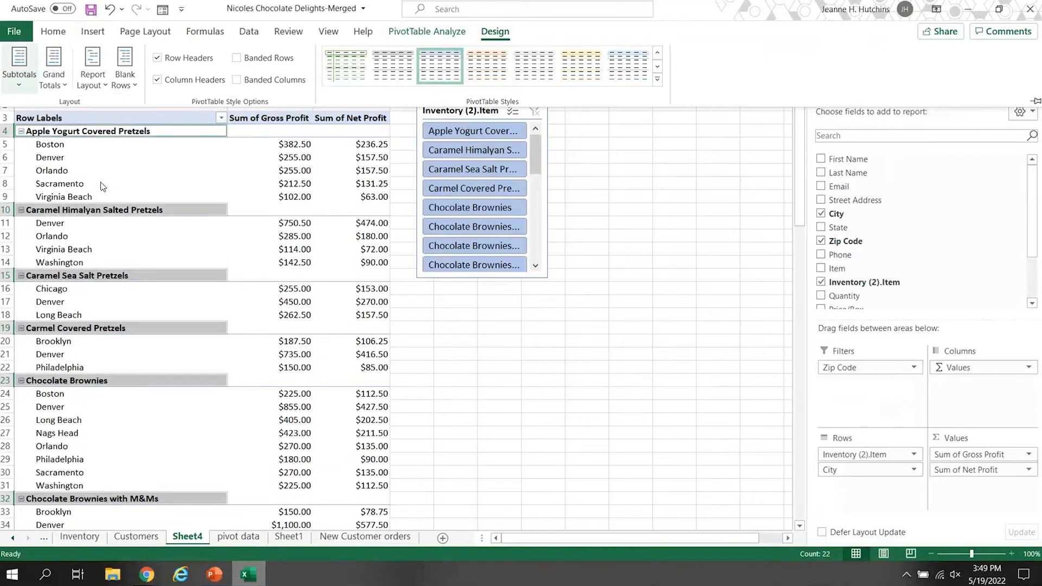
left_click(53, 76)
left_click(109, 211)
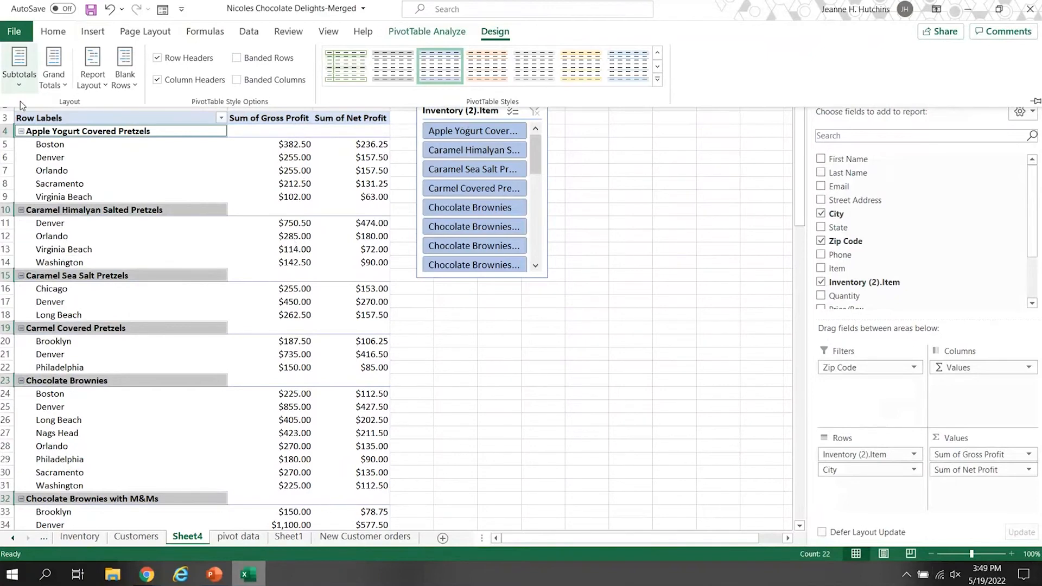
Show all subtotals at the bottom of each product group.
left_click(18, 85)
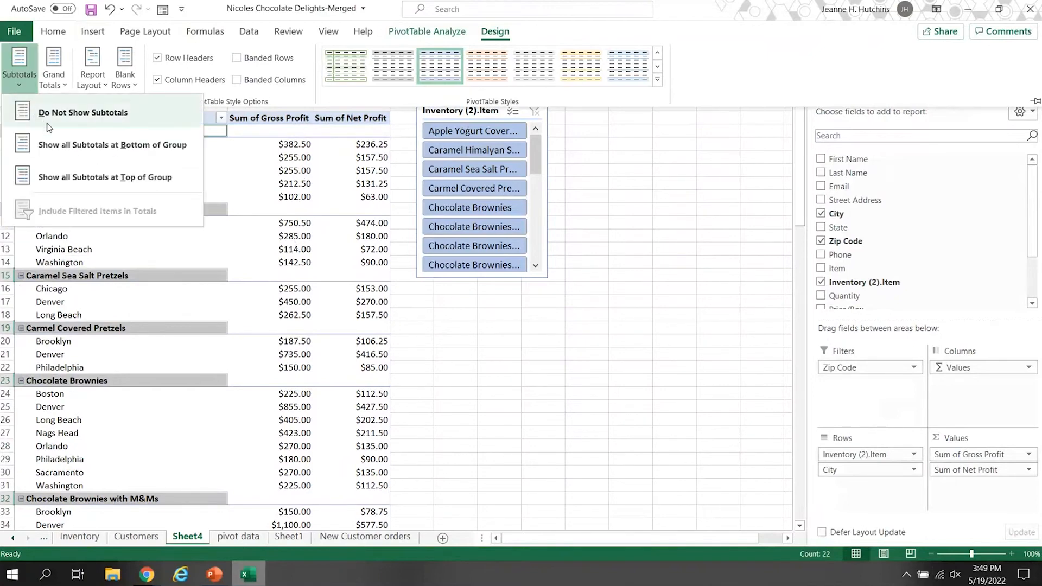
left_click(65, 144)
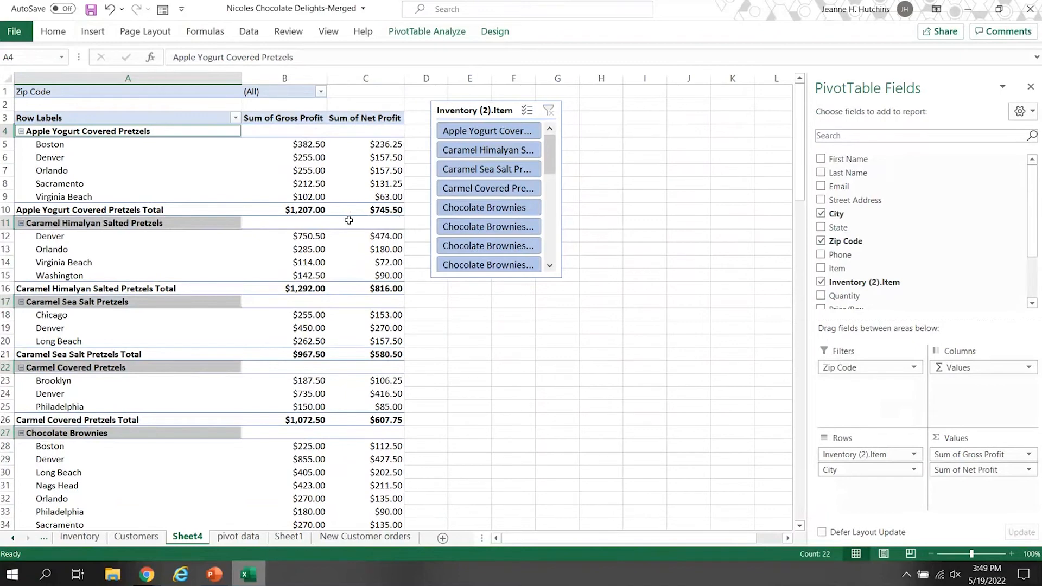
left_click(90, 90)
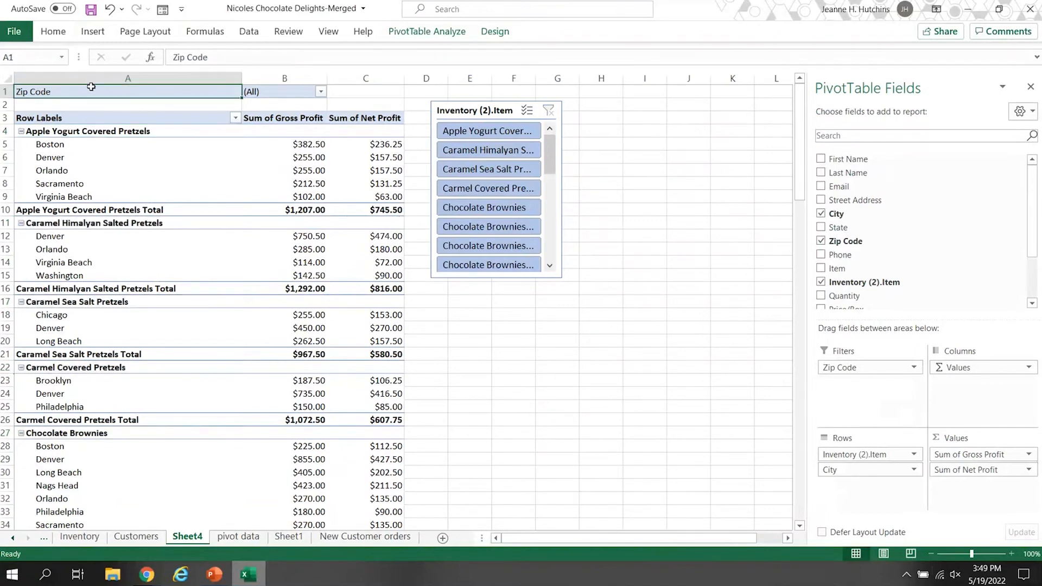
Try the compact and outline report layouts for the PivotTable.
left_click(496, 33)
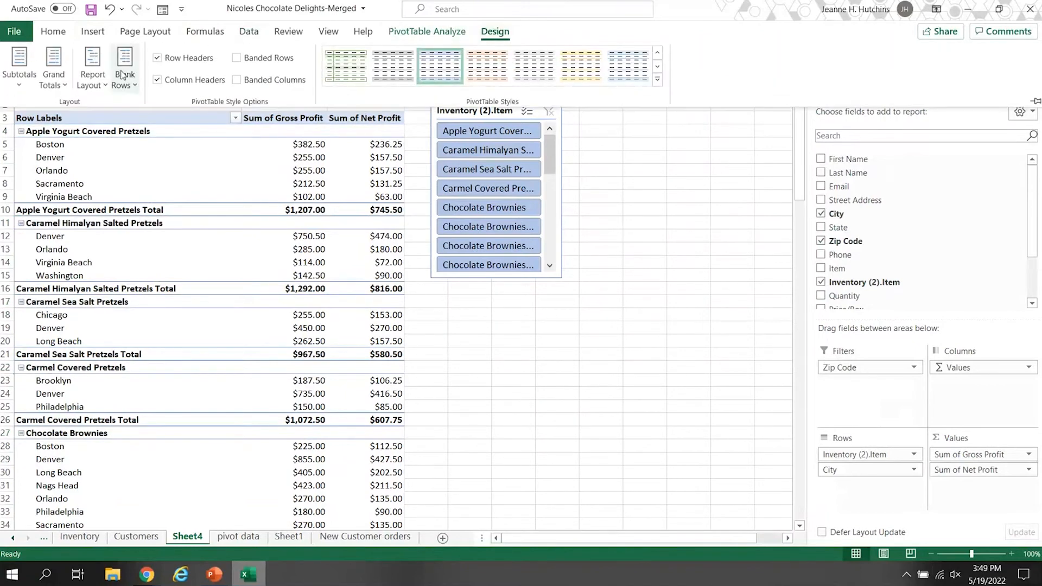
left_click(65, 86)
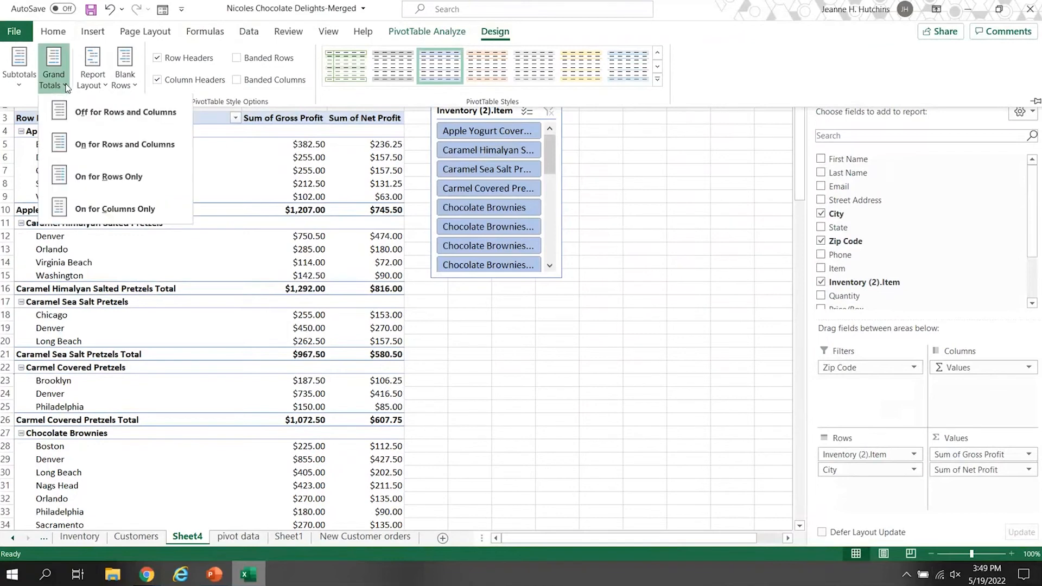
left_click(99, 88)
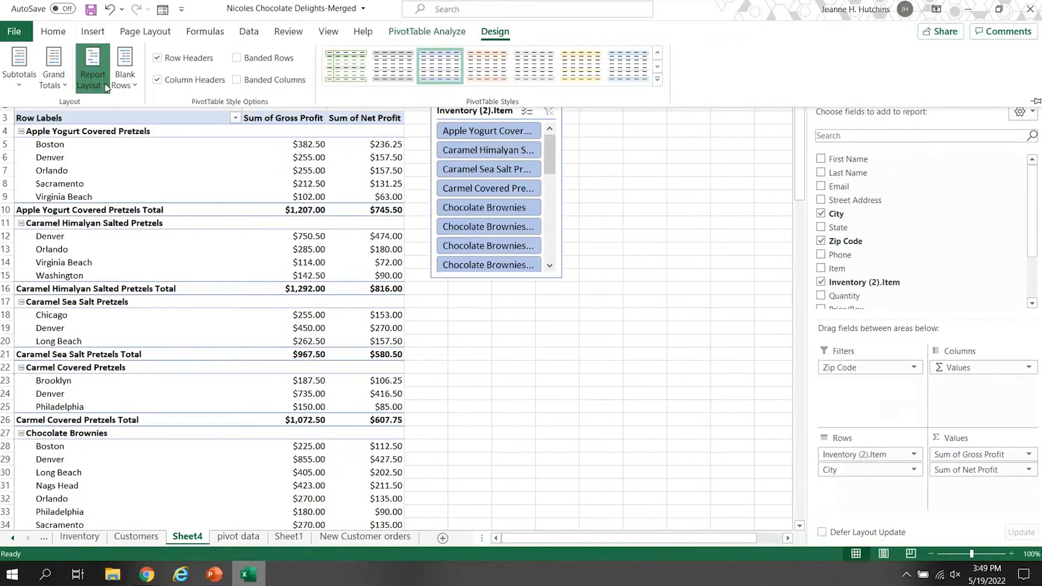
left_click(106, 88)
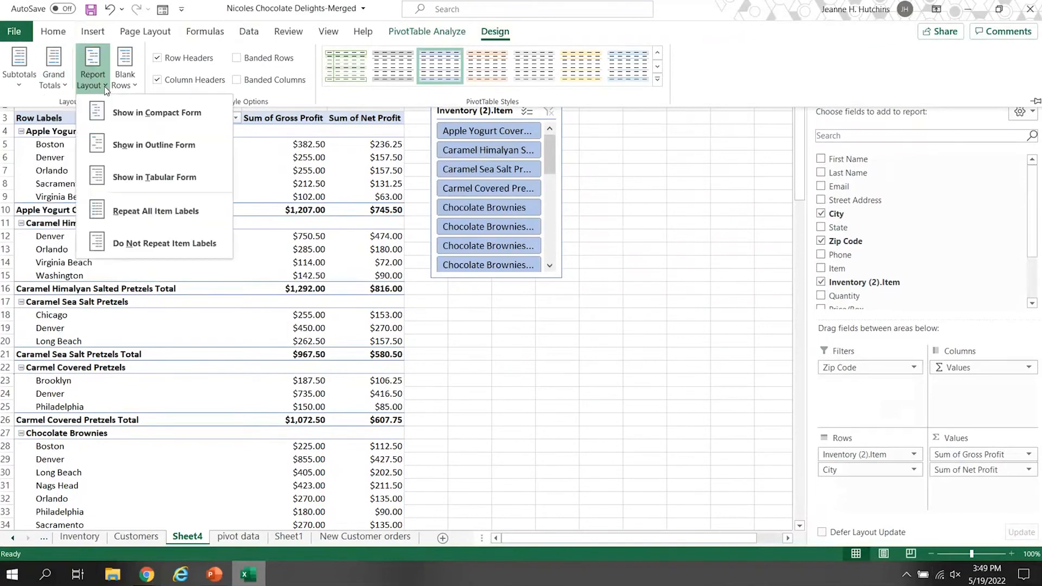
left_click(135, 115)
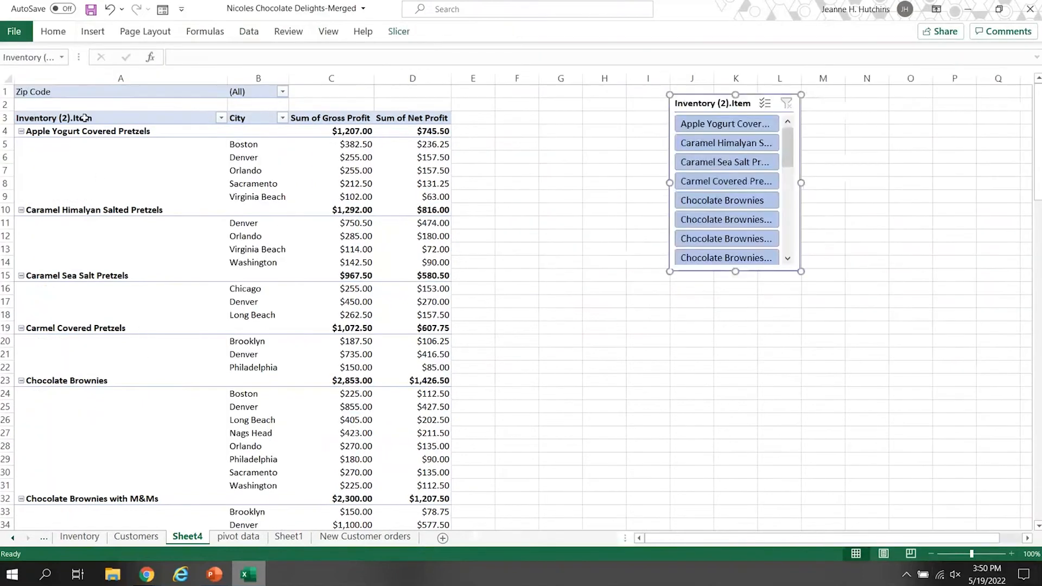
Switch the report layout to tabular form with item labels not repeated.
left_click(123, 92)
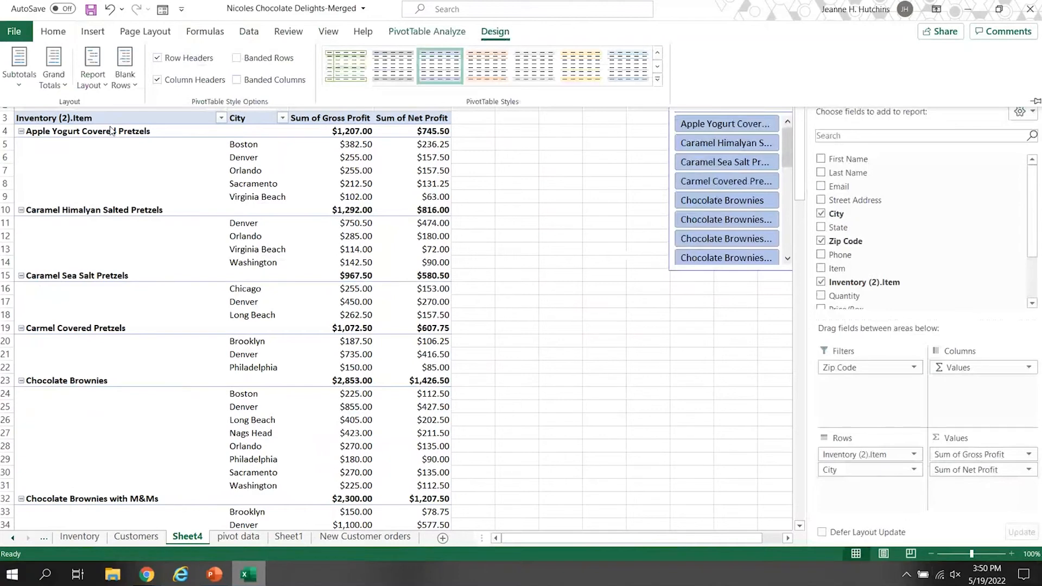
left_click(99, 88)
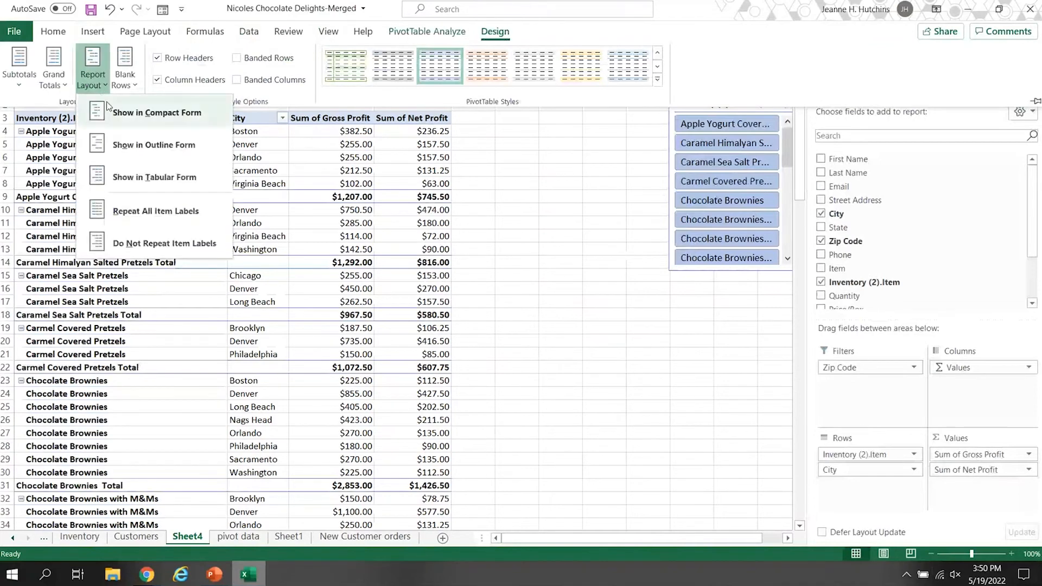
left_click(150, 246)
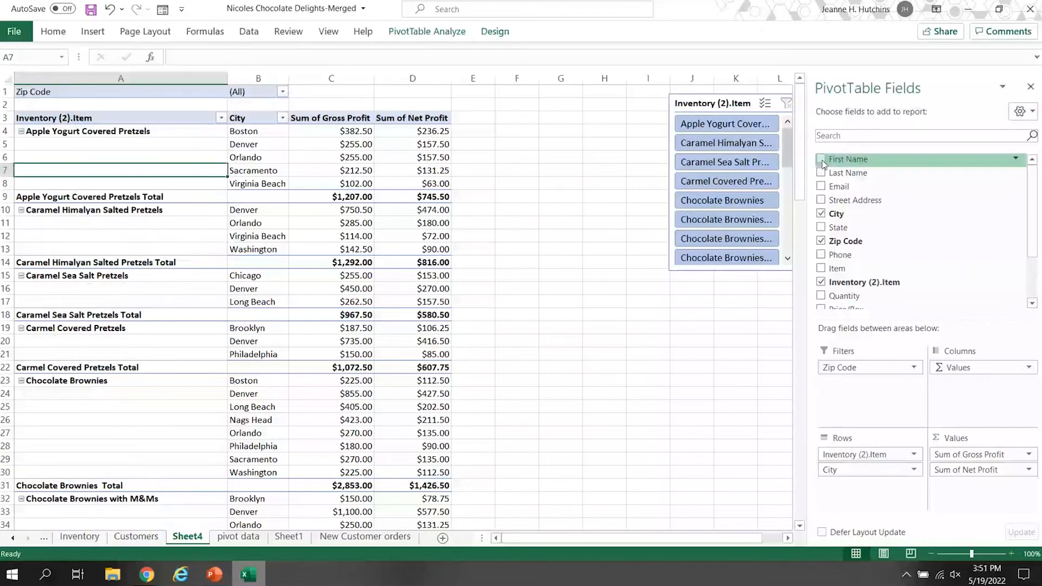
Add the First Name and Last Name fields to Columns and move the product slicer down to about row 34.
left_click_drag(823, 165, 854, 239)
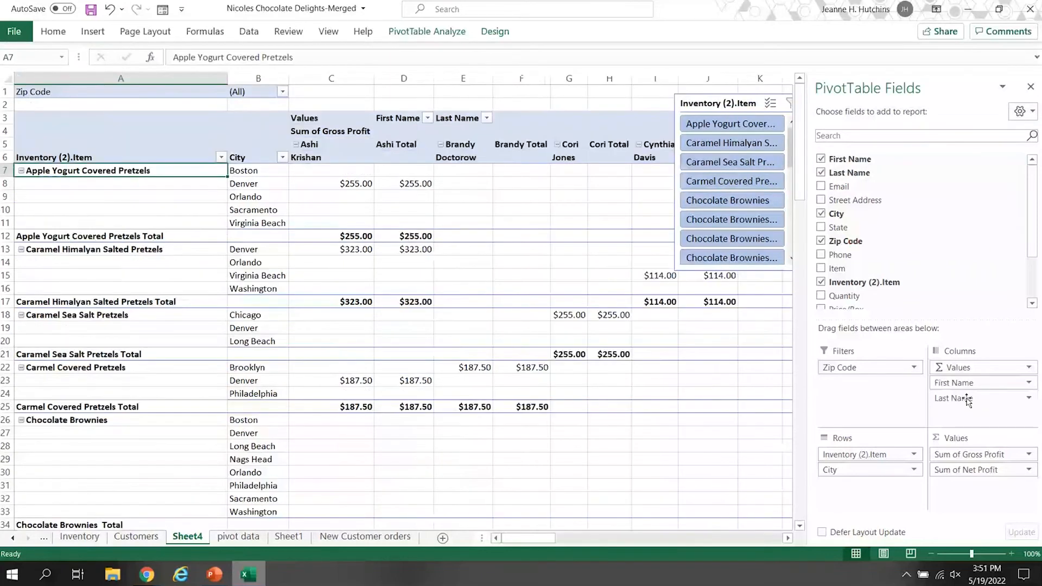
left_click_drag(736, 103, 736, 525)
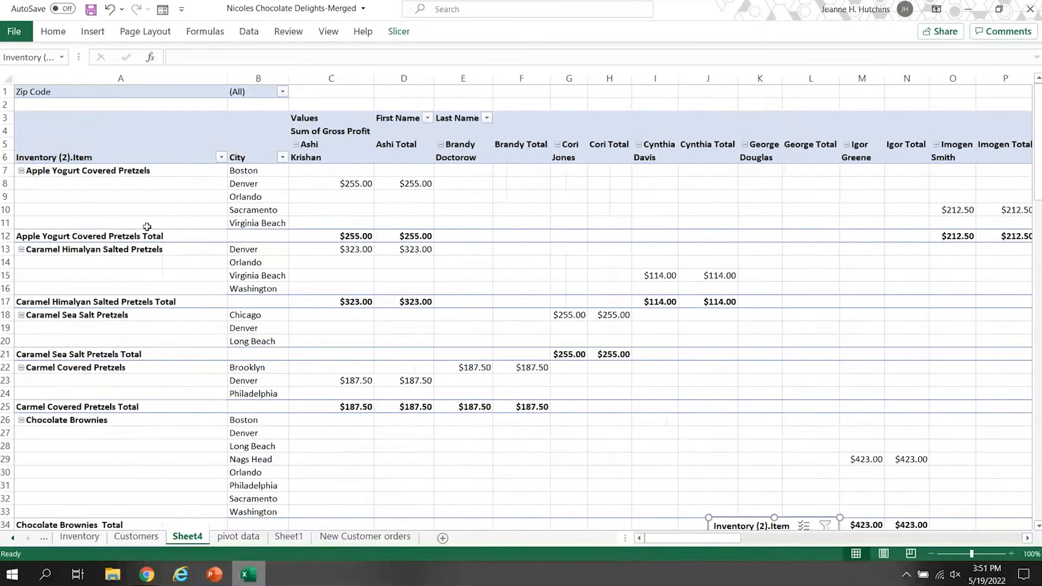
left_click(146, 197)
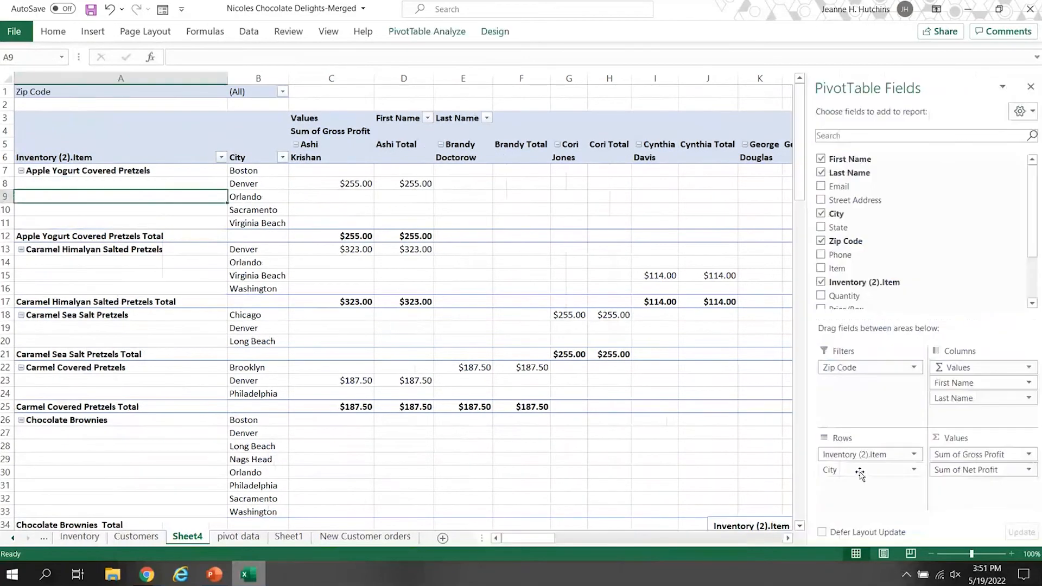
Move the First Name and Last Name fields from Columns to Rows and remove the City field.
left_click_drag(974, 387, 848, 491)
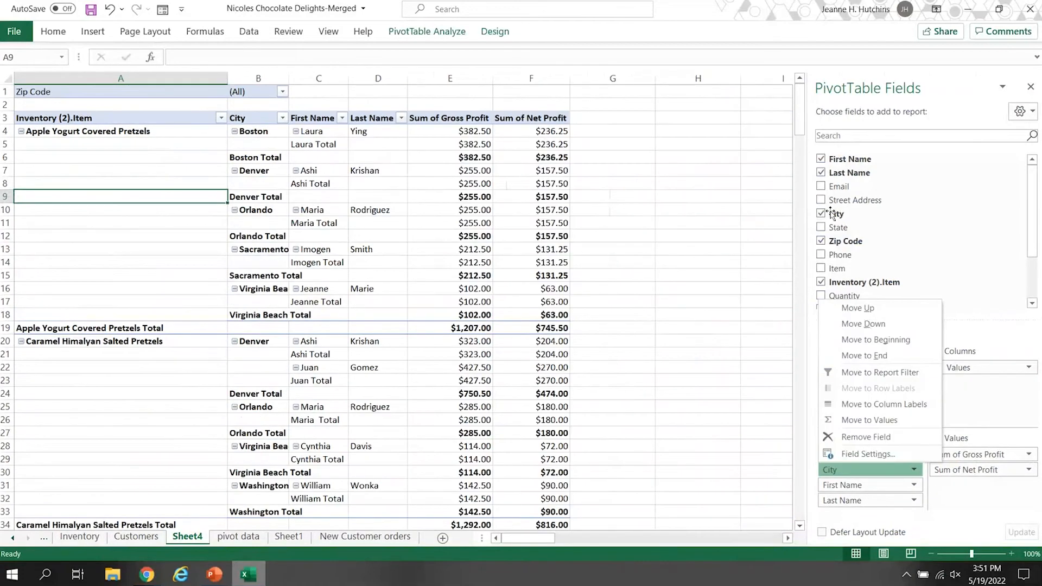
left_click(826, 213)
left_click(821, 214)
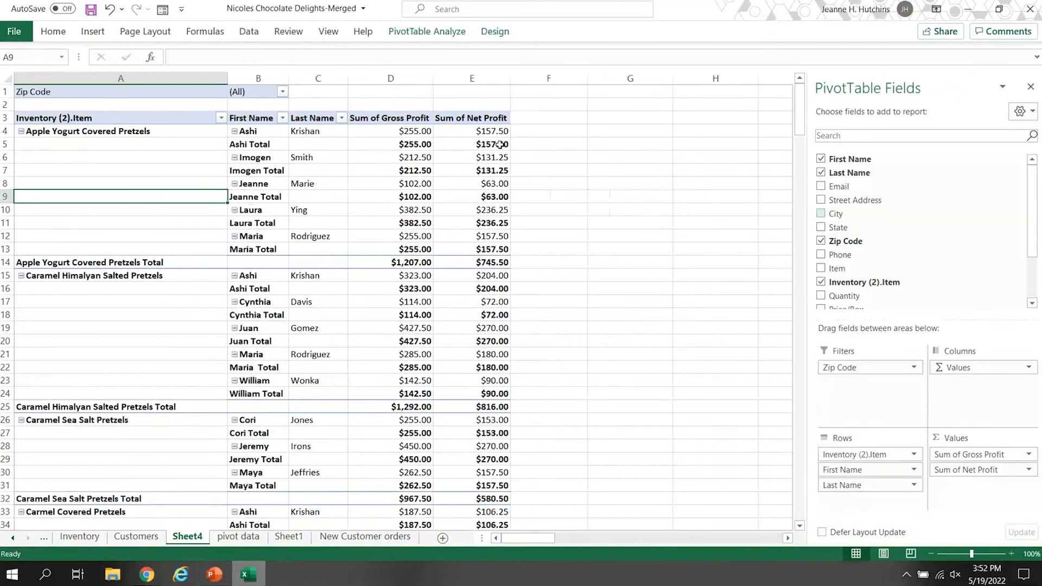
Remove the Gross Profit field from the PivotTable, leaving Net Profit as the only value.
mouse_move(500, 144)
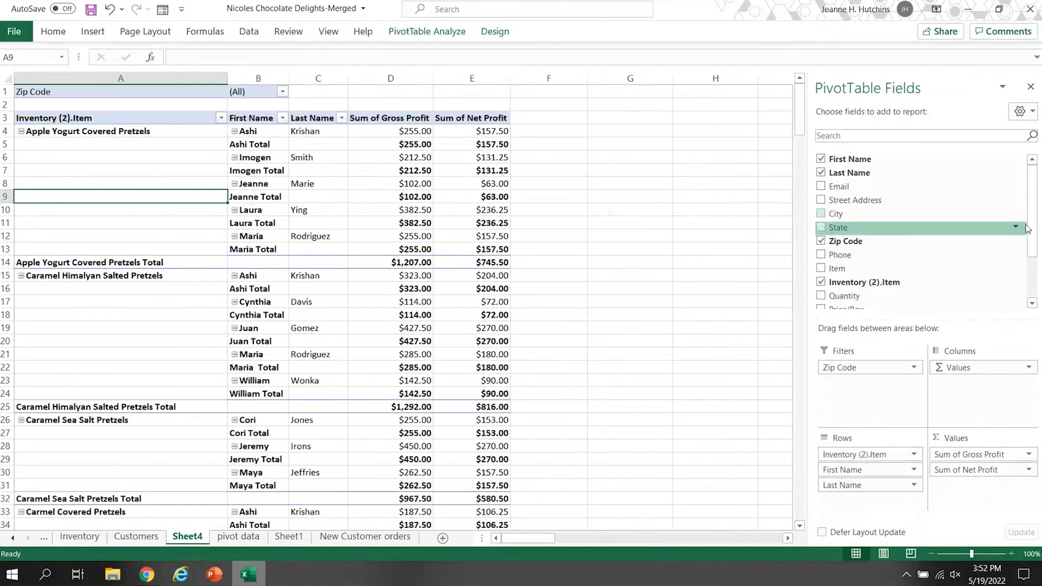
scroll(1035, 209, "down", 3)
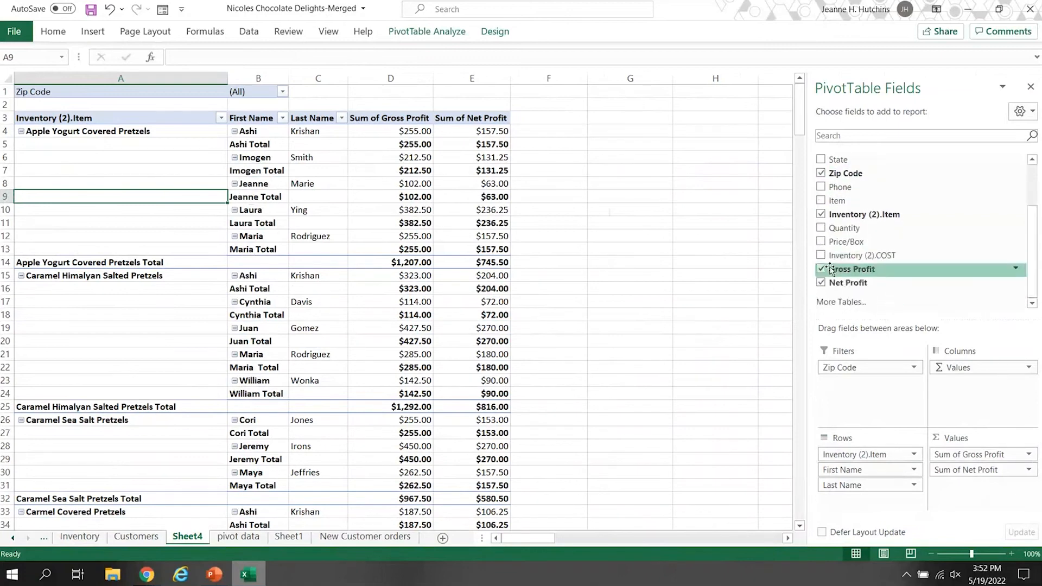
left_click(822, 270)
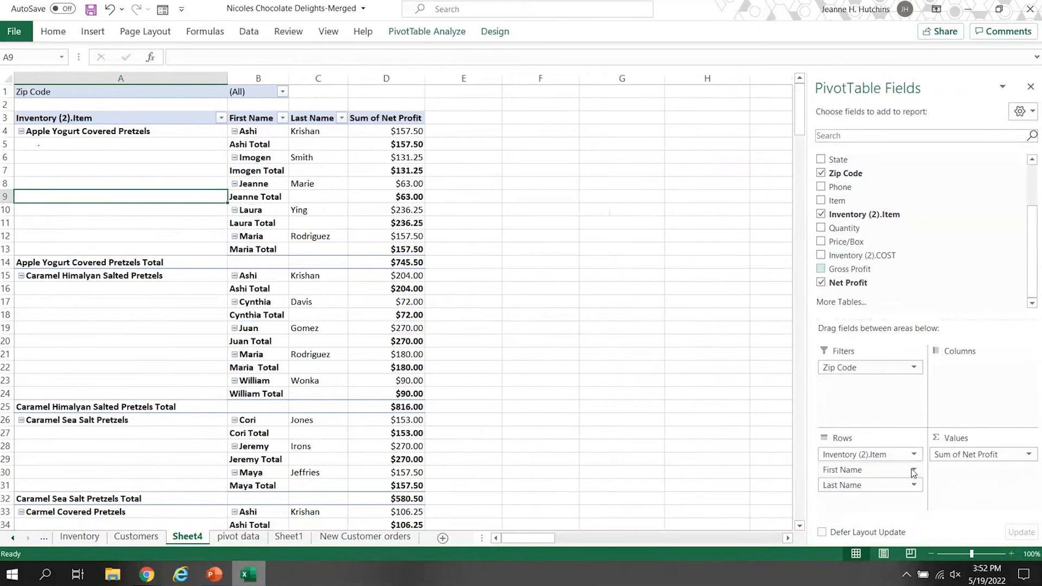
scroll(1020, 217, "up", 2)
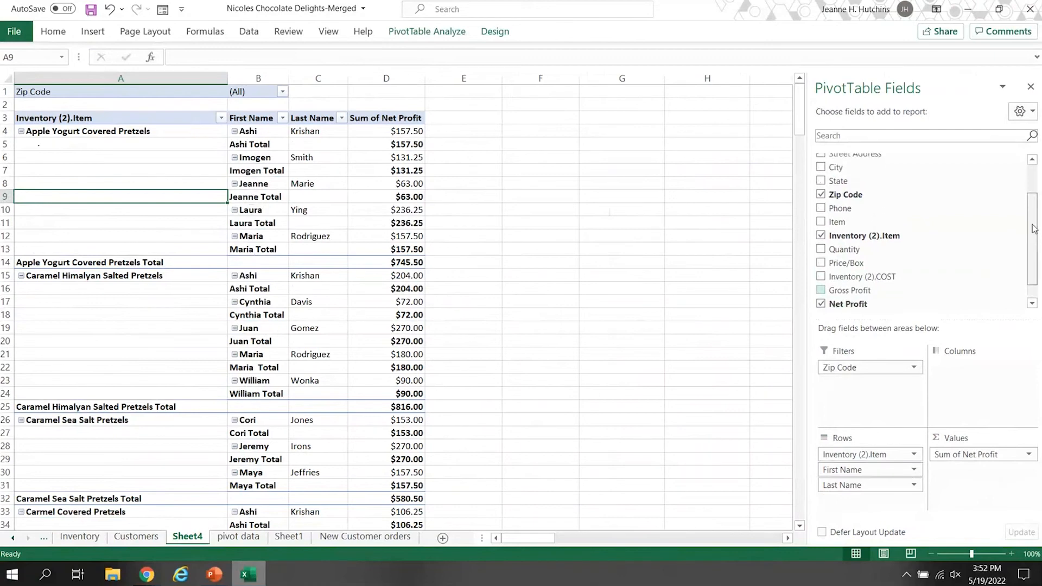
Remove the First Name field from the PivotTable rows and review the products listed by last name.
left_click(822, 160)
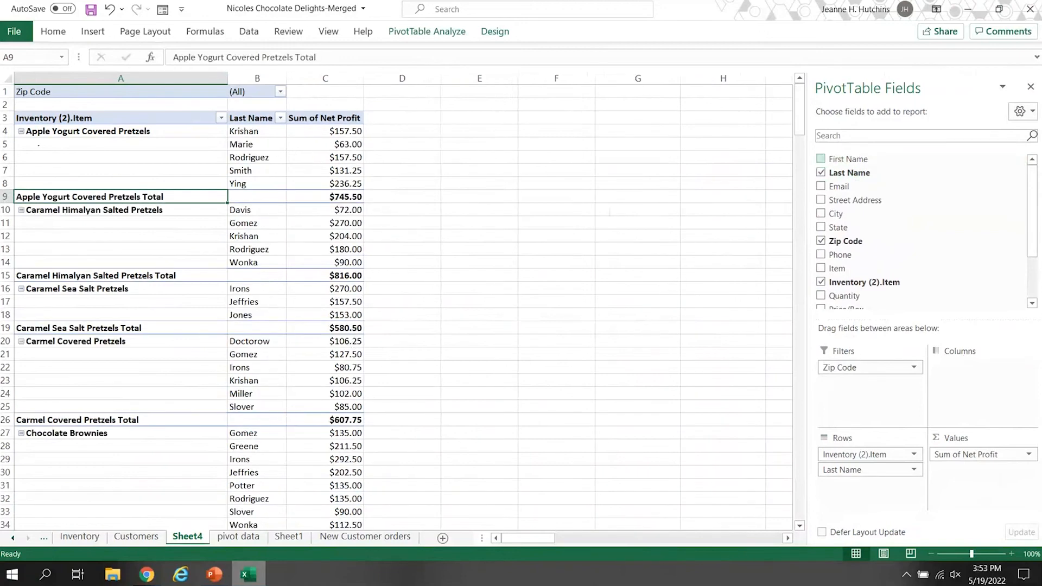
scroll(1038, 258, "down", 1)
scroll(1037, 258, "down", 2)
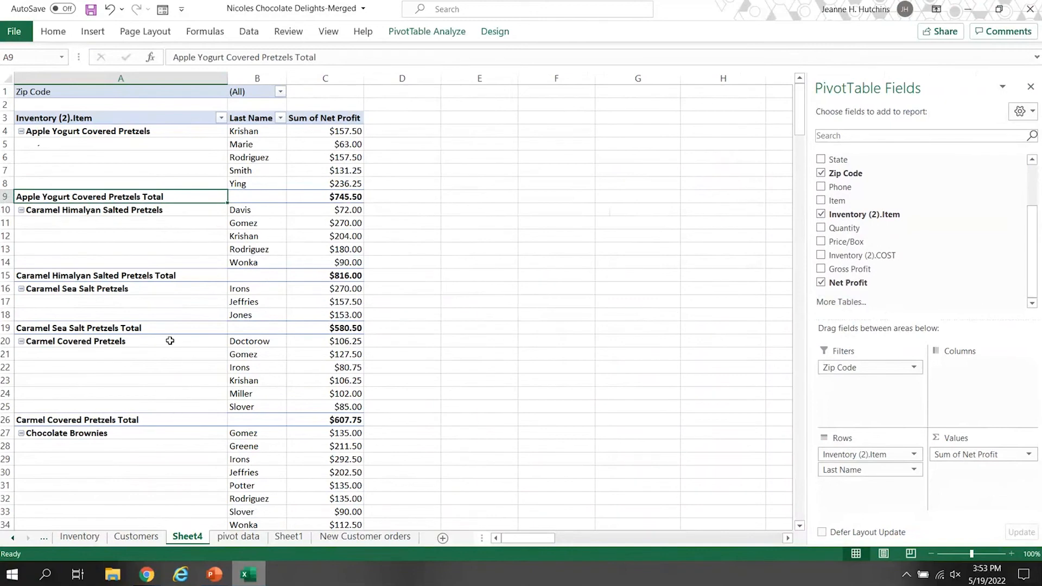
scroll(167, 343, "down", 3)
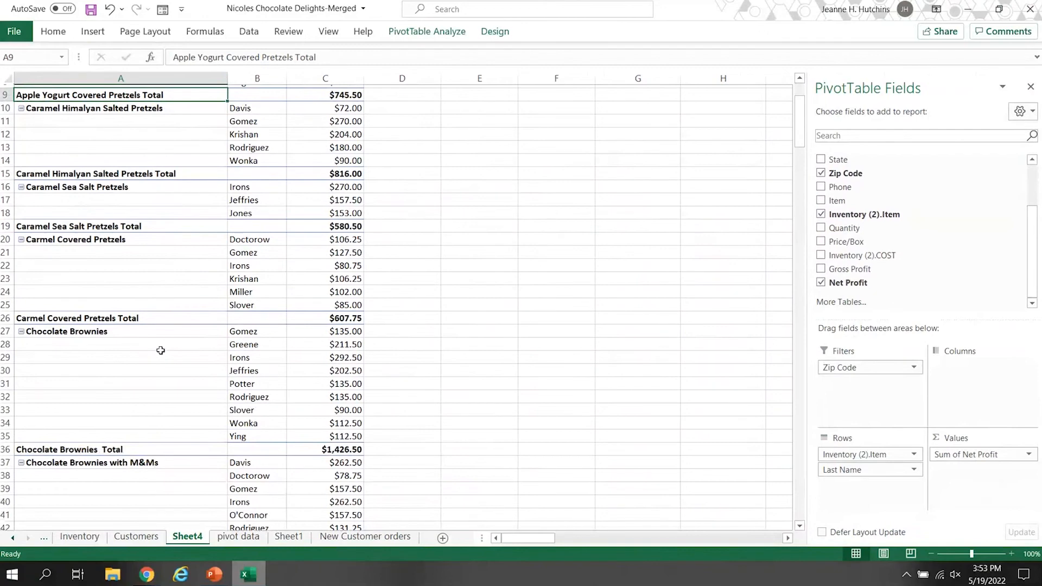
scroll(160, 351, "down", 6)
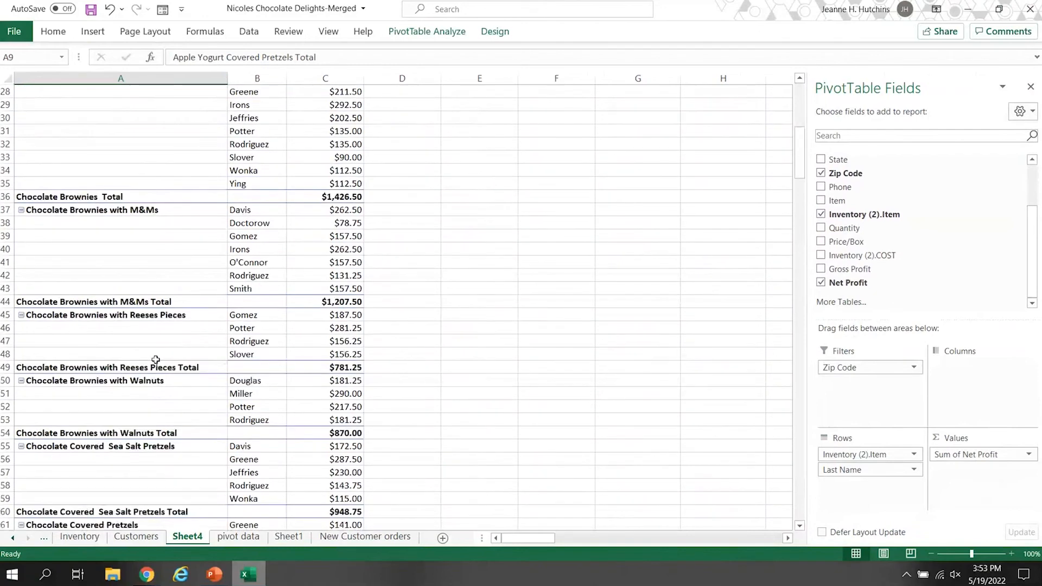
scroll(156, 360, "down", 5)
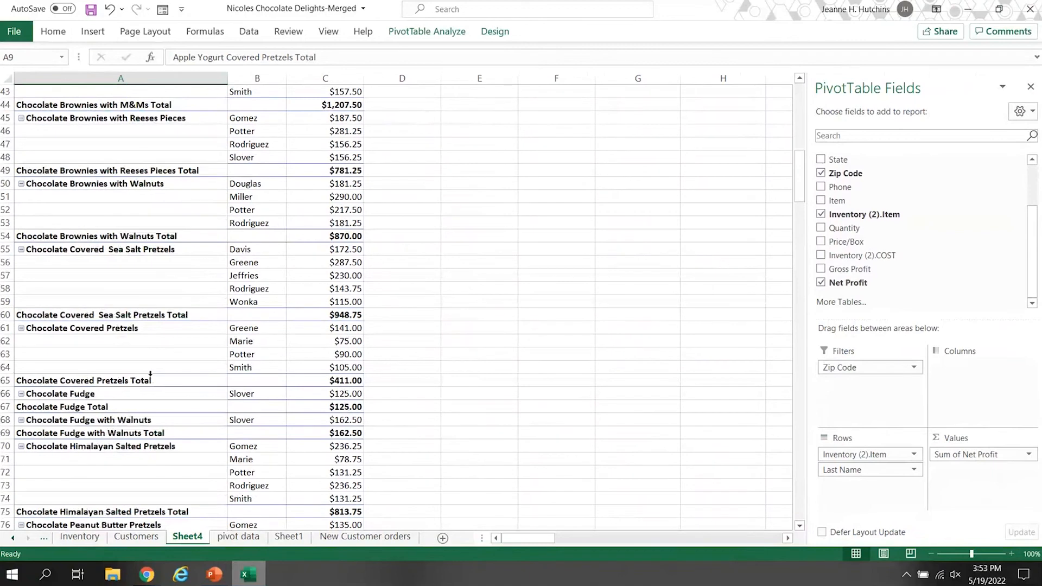
scroll(150, 374, "up", 9)
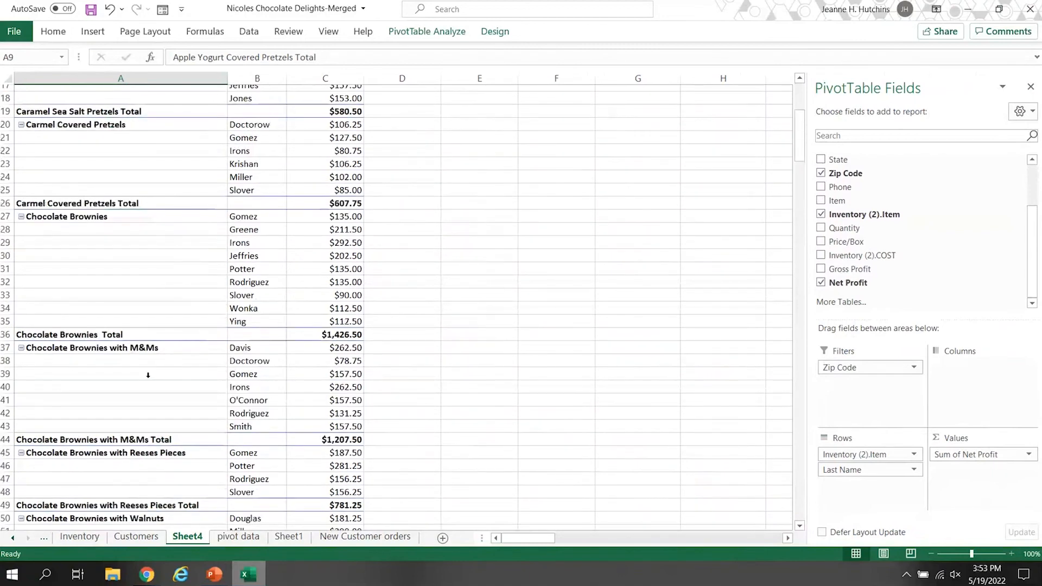
scroll(147, 375, "up", 4)
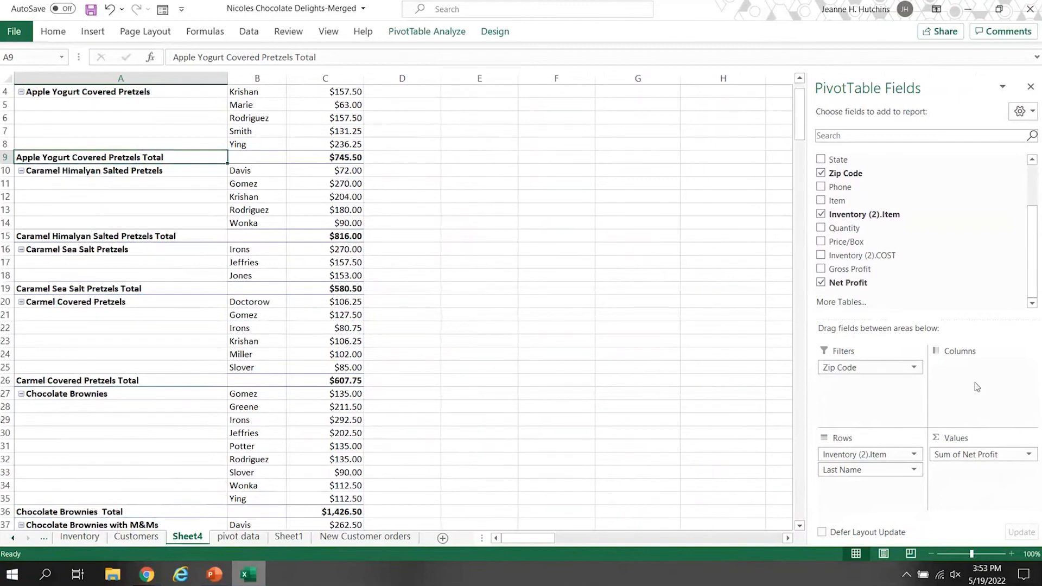
Try the Inventory (2).Item field in Columns, and return it to Rows beneath Last Name.
left_click_drag(876, 457, 973, 383)
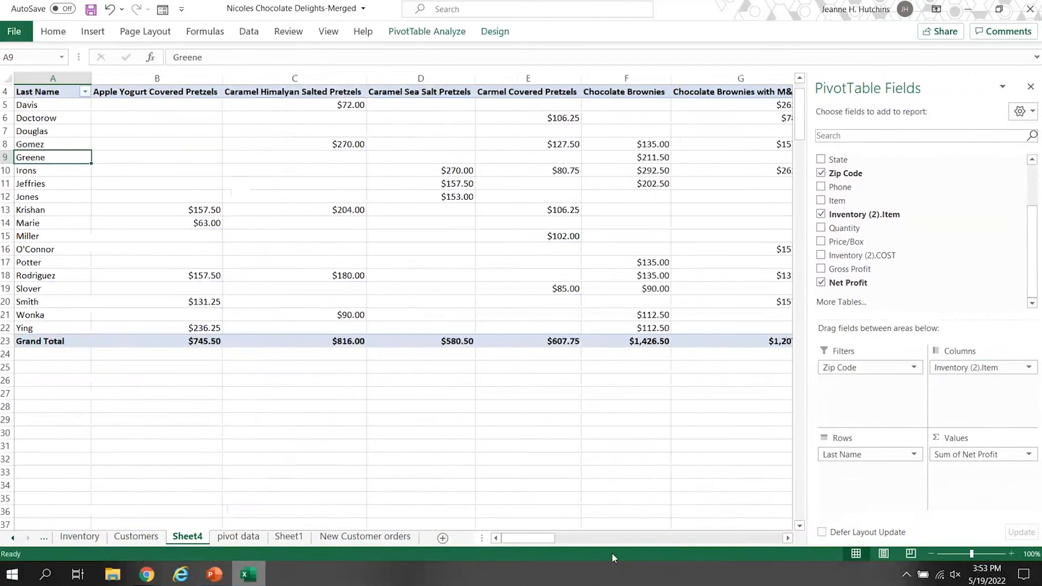
left_click_drag(543, 539, 565, 540)
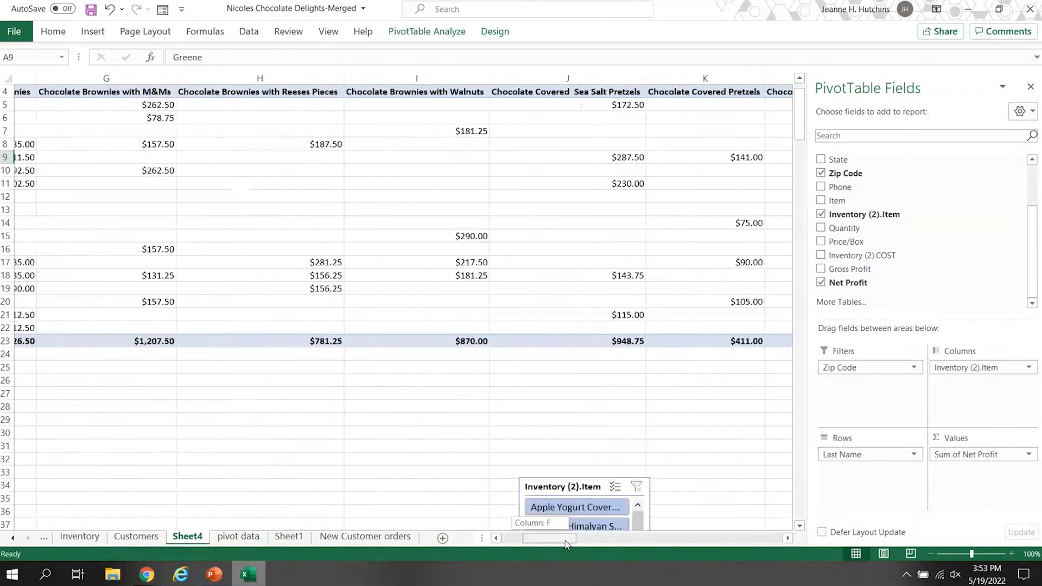
left_click_drag(966, 368, 875, 459)
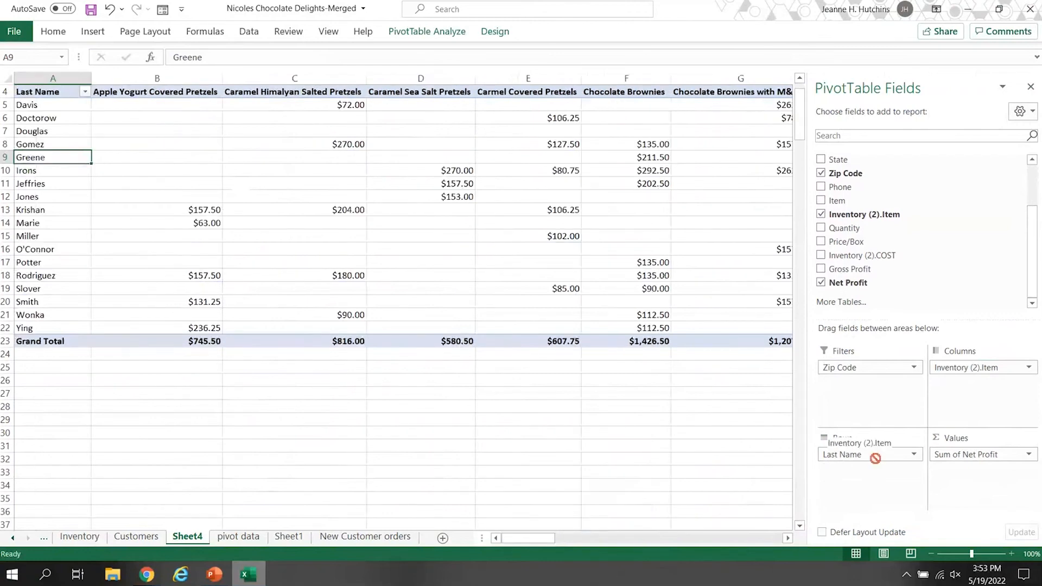
left_click_drag(875, 459, 856, 450)
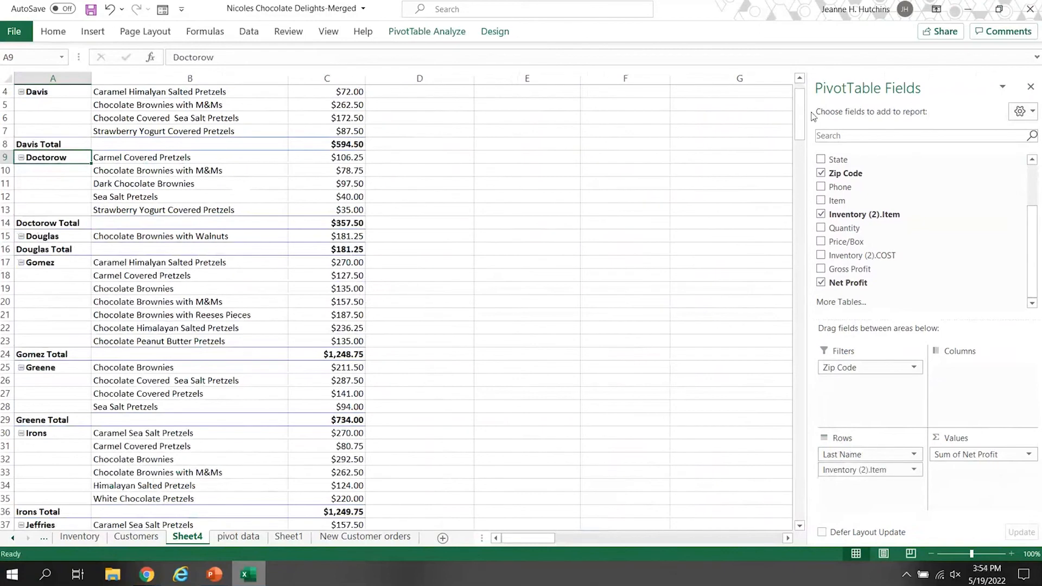
scroll(797, 109, "up", 1)
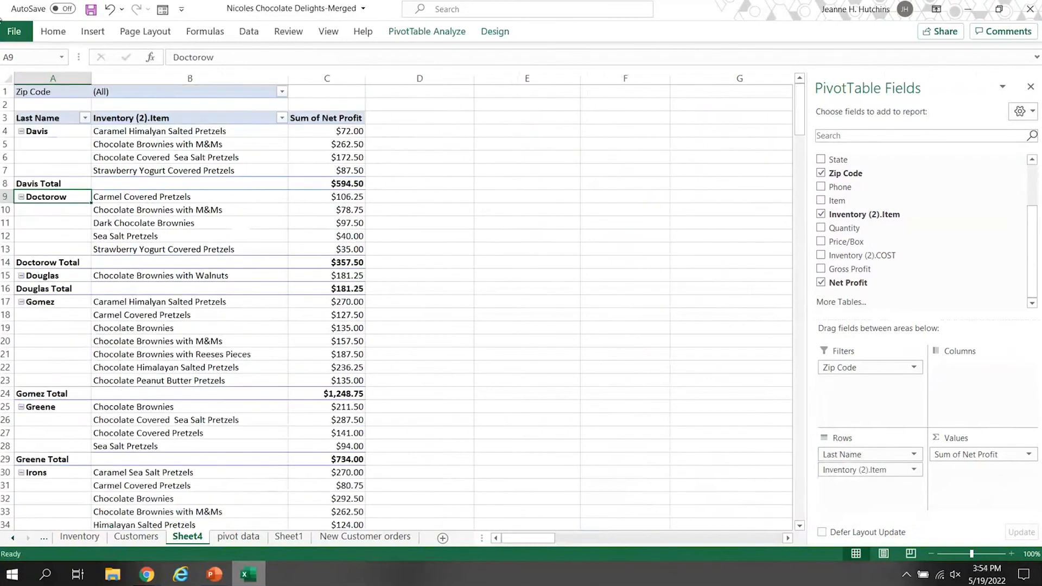
Reapply the tabular form to the PivotTable's report layout and switch it to outline form.
left_click(126, 117)
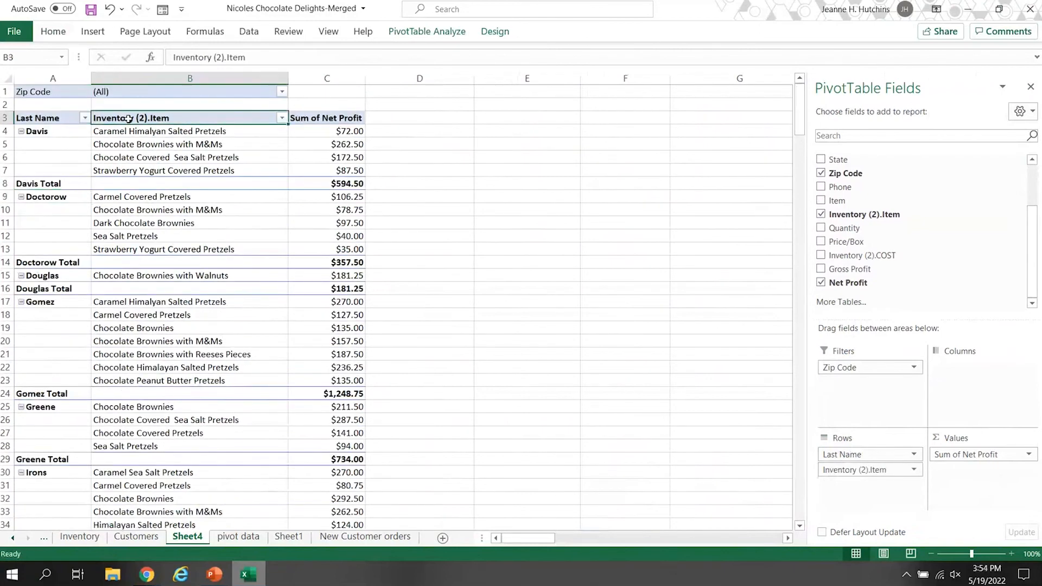
left_click(495, 33)
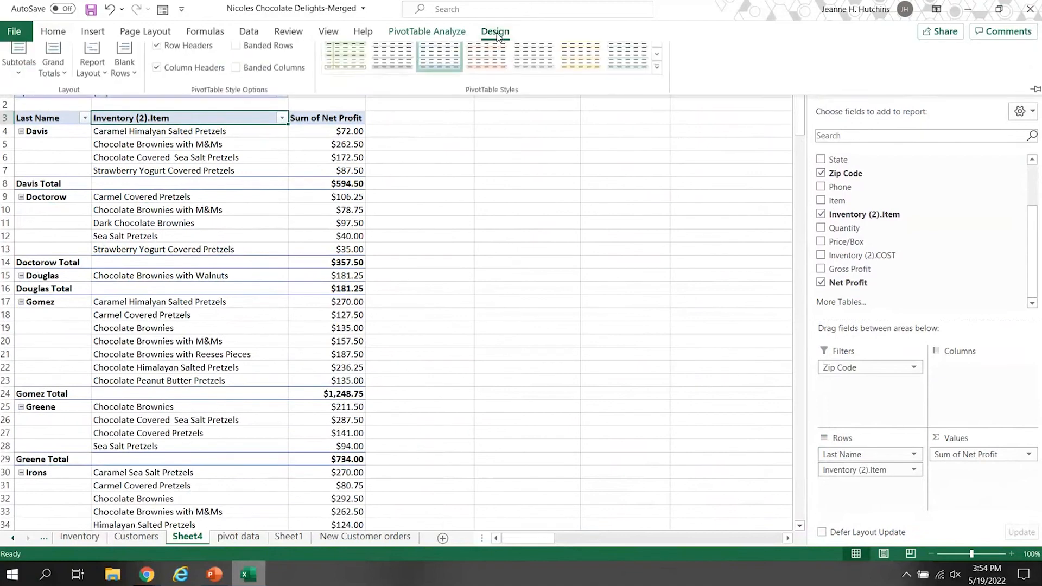
left_click(102, 87)
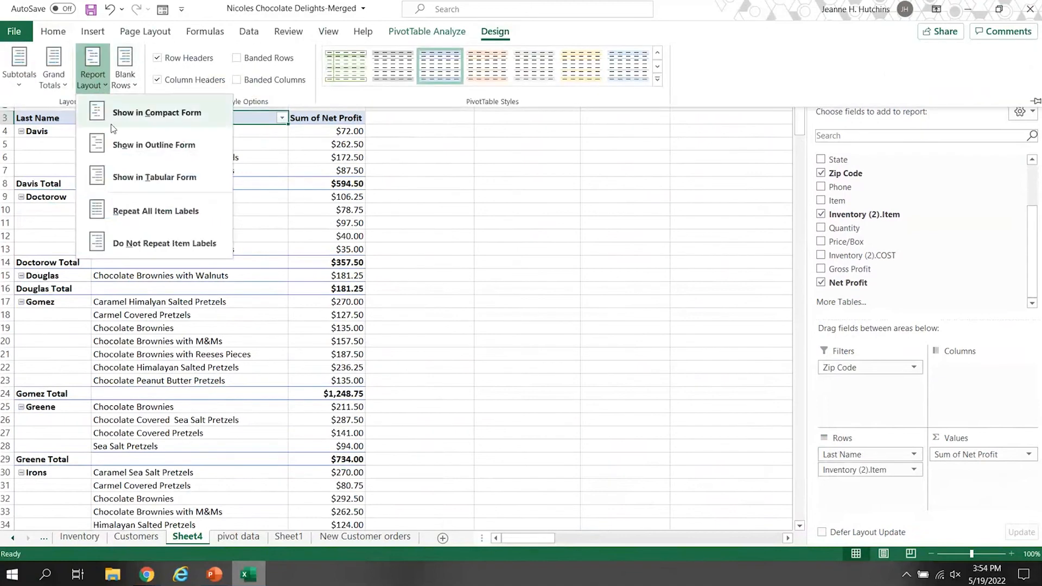
left_click(145, 179)
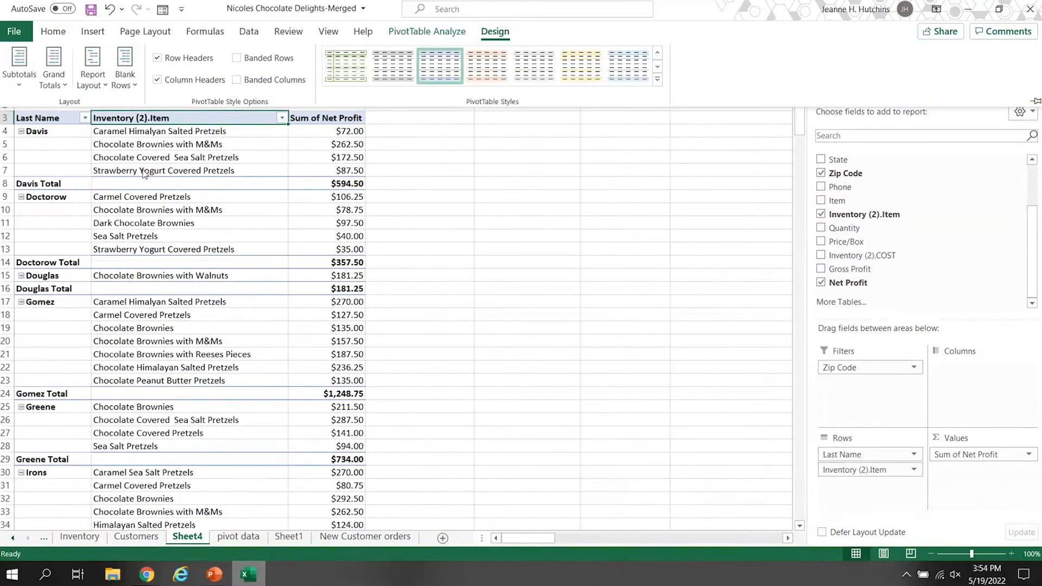
left_click(103, 87)
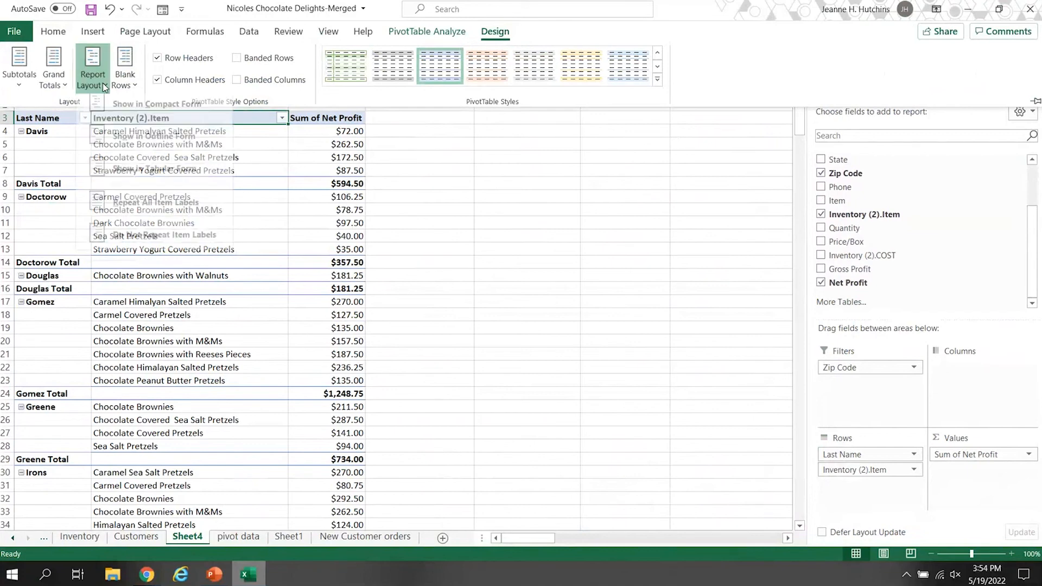
left_click(136, 150)
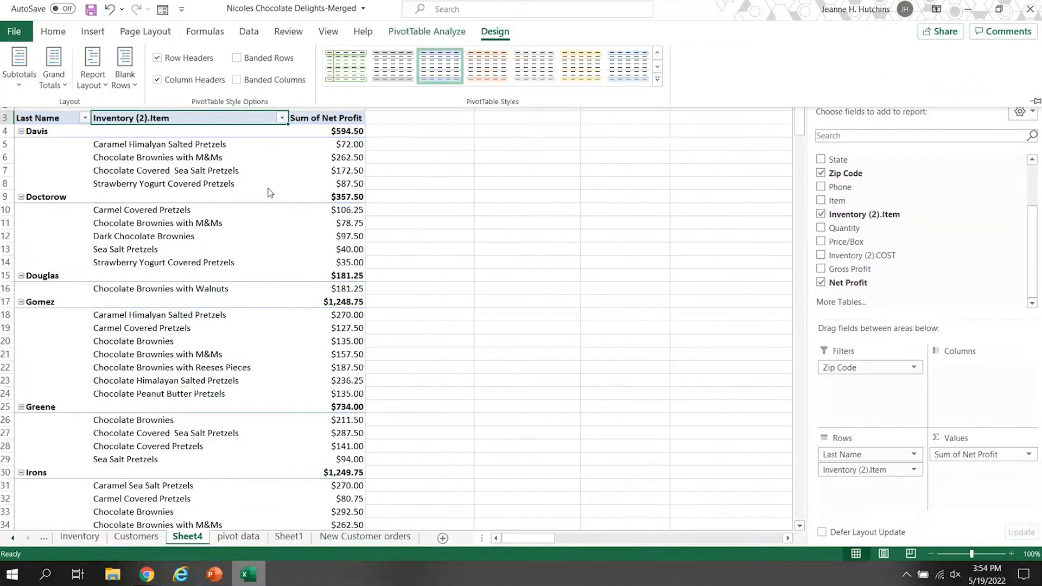
left_click(65, 137)
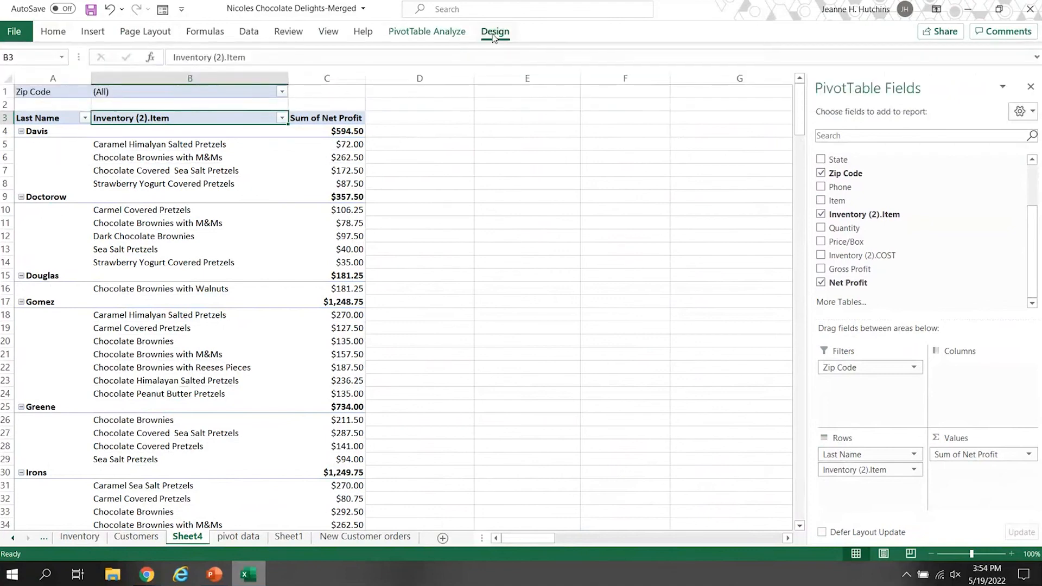
Apply the Medium PivotTable style with a black header row and light orange fill.
left_click(492, 35)
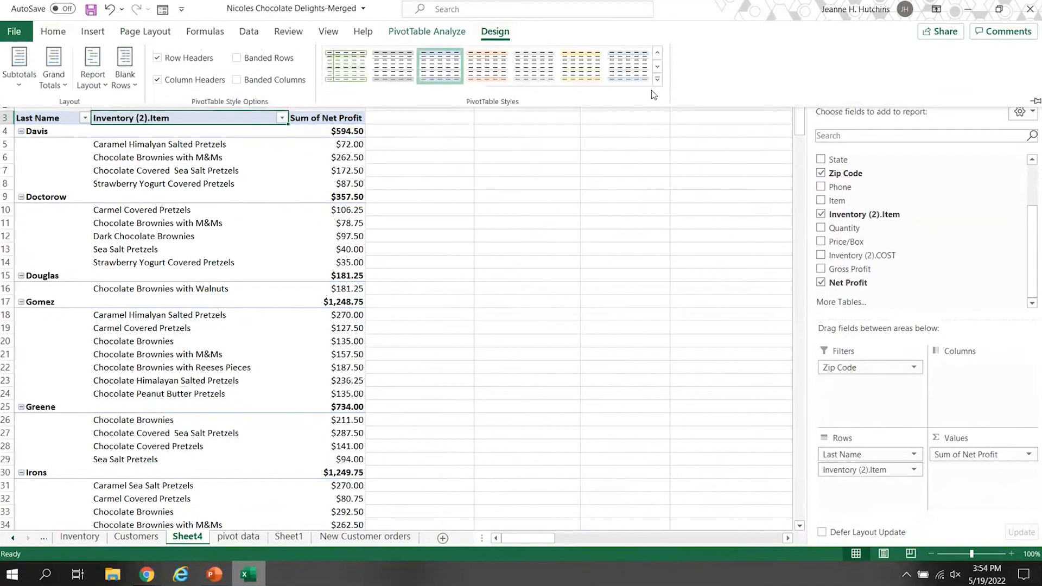
left_click(657, 79)
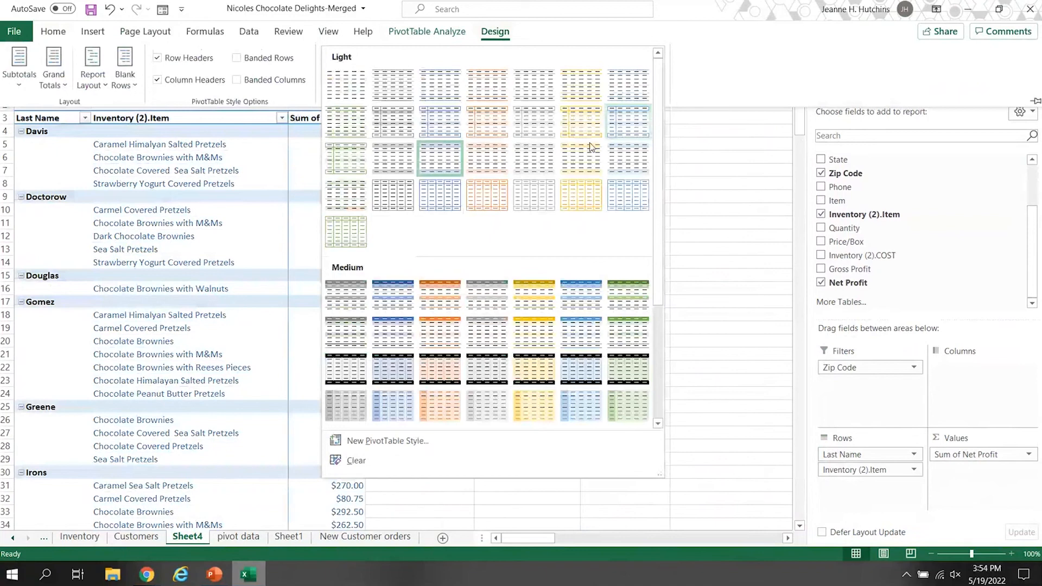
left_click(439, 369)
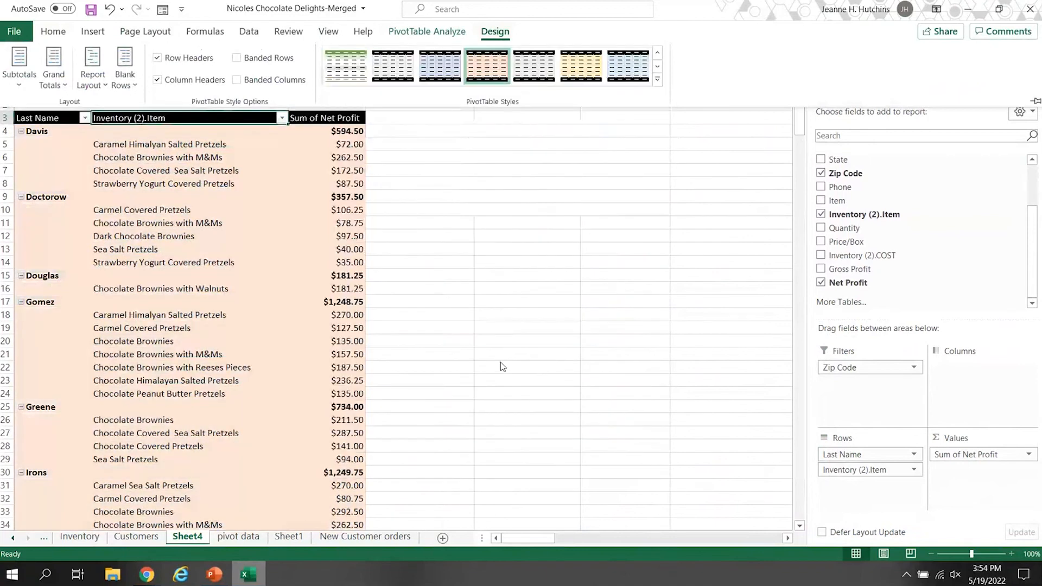